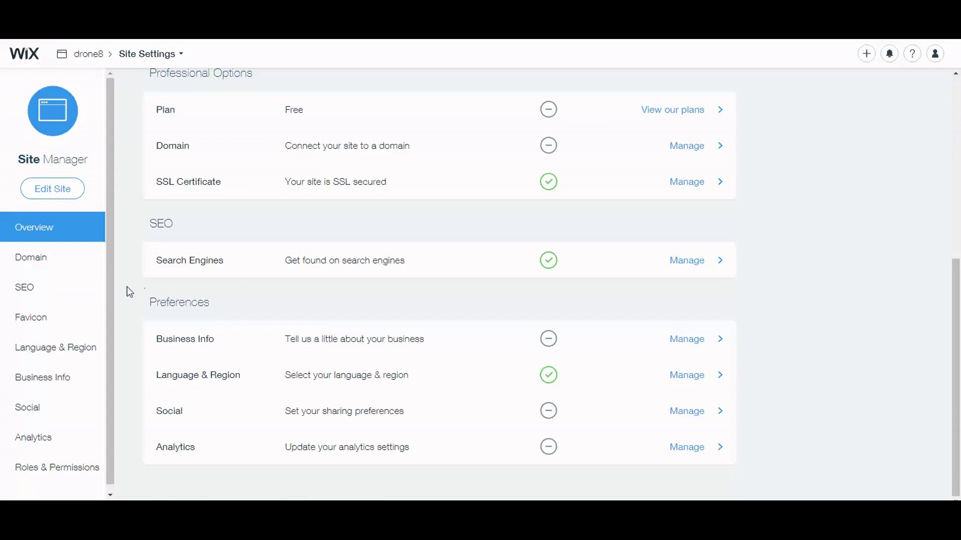
Open the site's SEO settings from the Site Manager sidebar and look through the page.
left_click(31, 293)
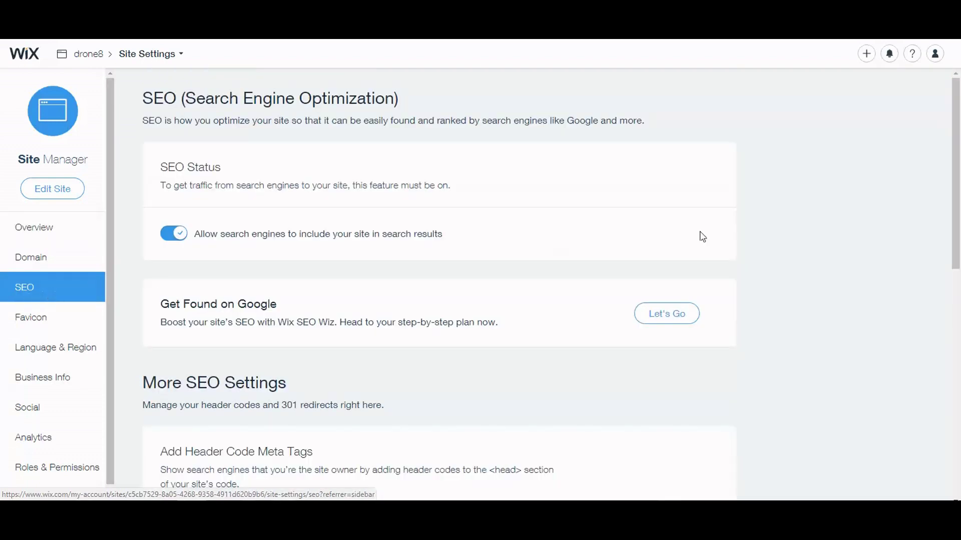
scroll(574, 214, "down", 1)
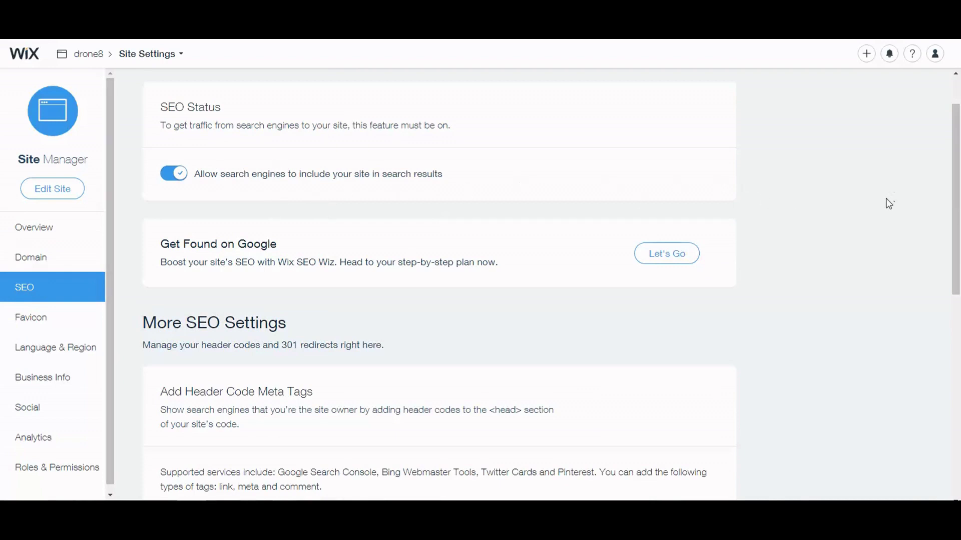
scroll(796, 263, "down", 1)
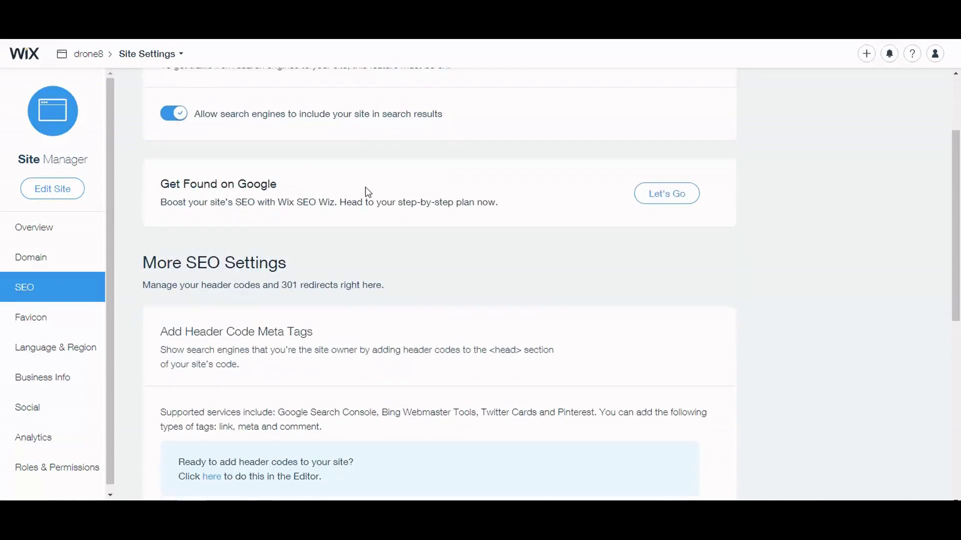
scroll(698, 208, "down", 1)
scroll(721, 215, "down", 2)
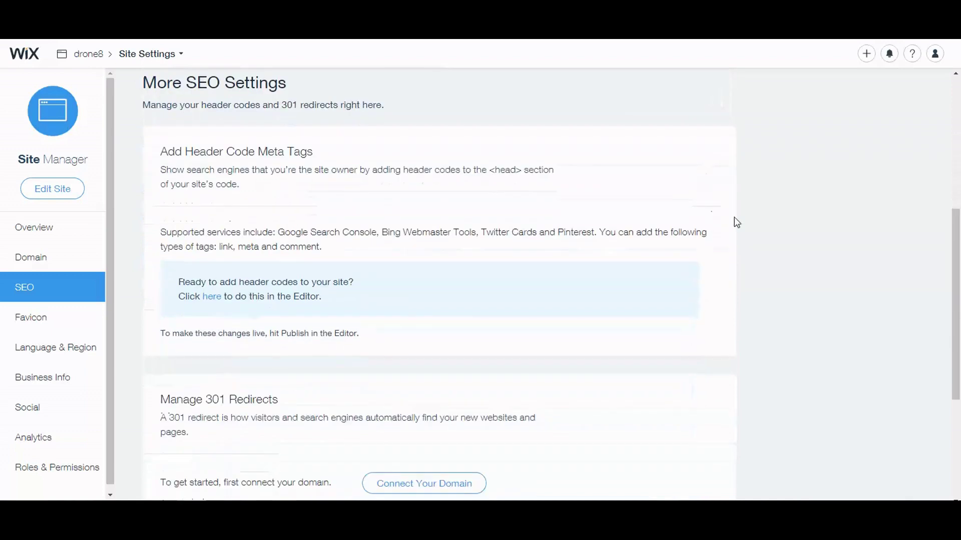
scroll(801, 220, "down", 1)
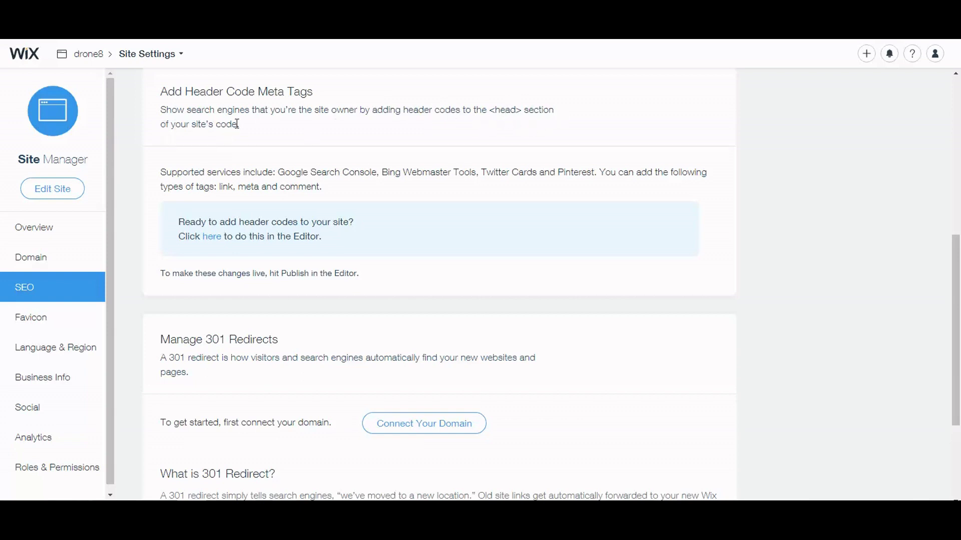
scroll(734, 212, "down", 3)
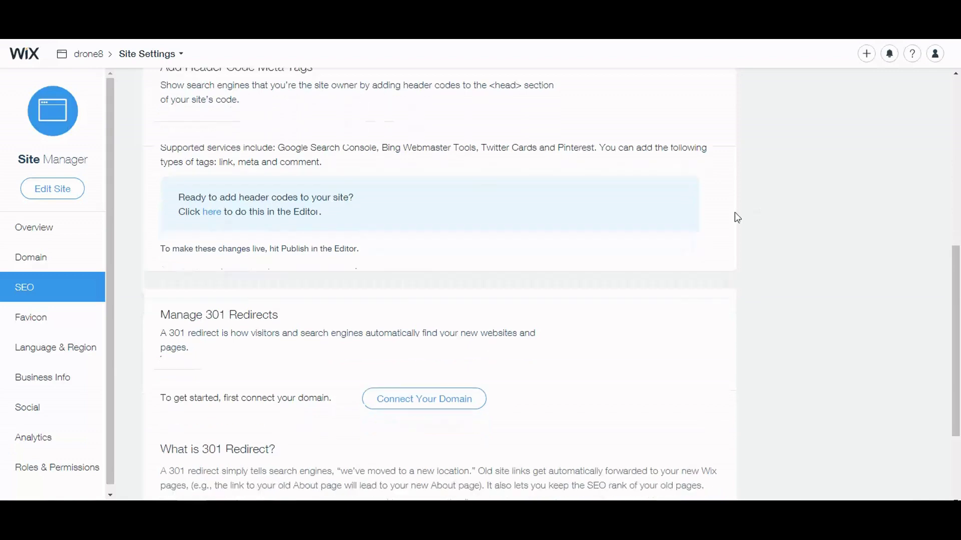
scroll(665, 240, "up", 10)
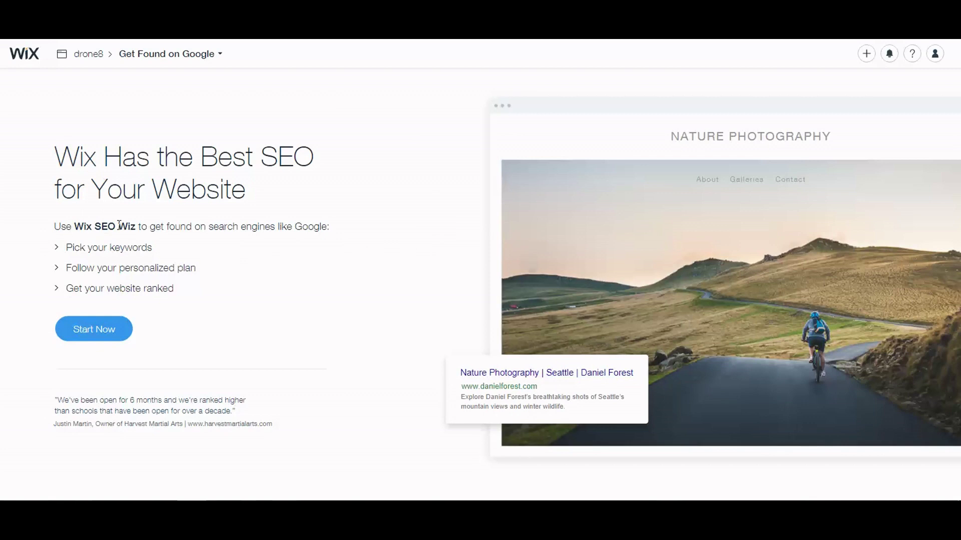
Start SEO Wiz, keep drone8 as the site name and skip the business location.
left_click(94, 329)
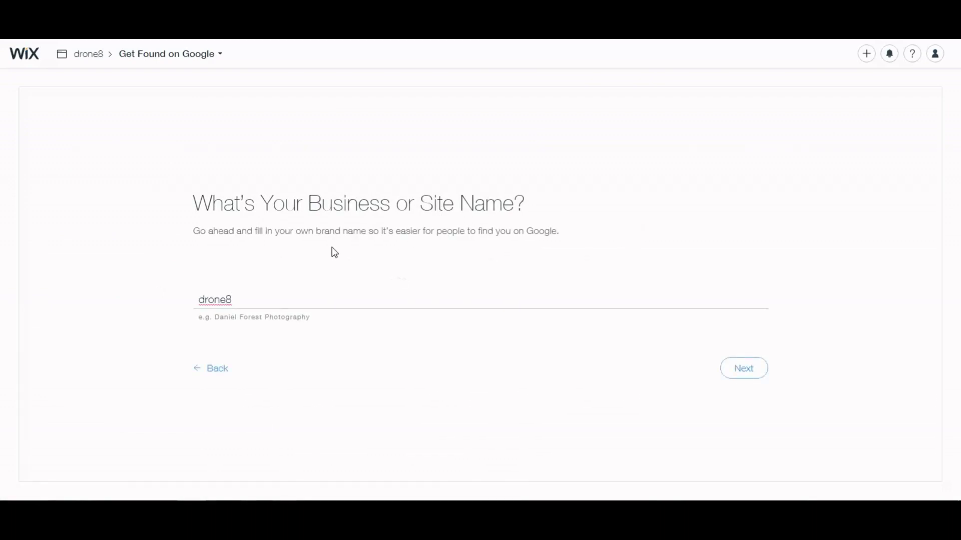
left_click(751, 373)
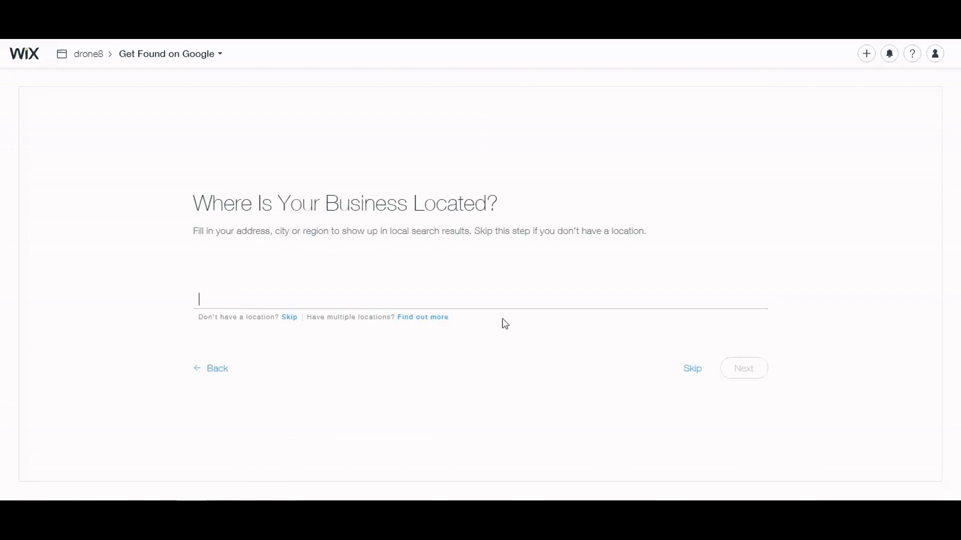
left_click(691, 370)
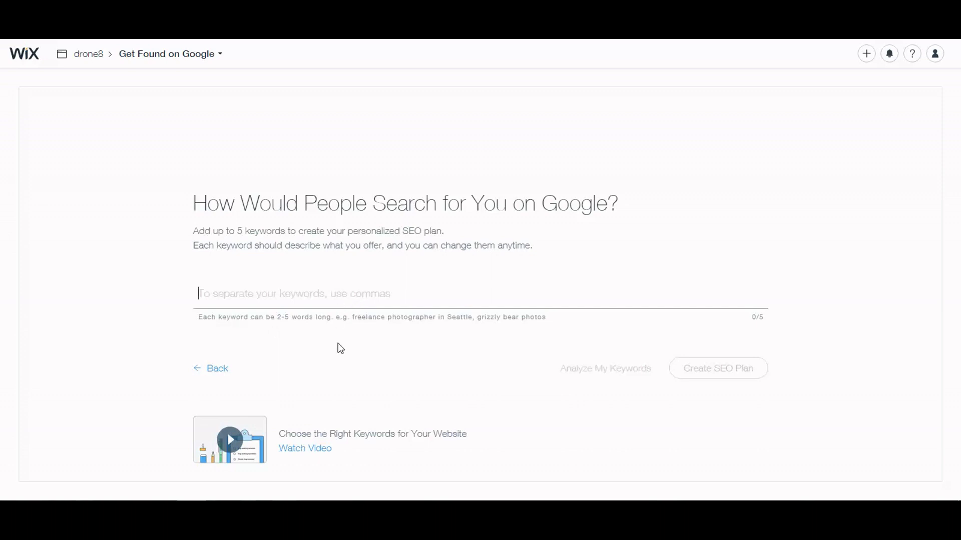
Add keywords drone, cheap drone, budget drone, buy drone online and white drone (5/5).
type("drone")
key("Return")
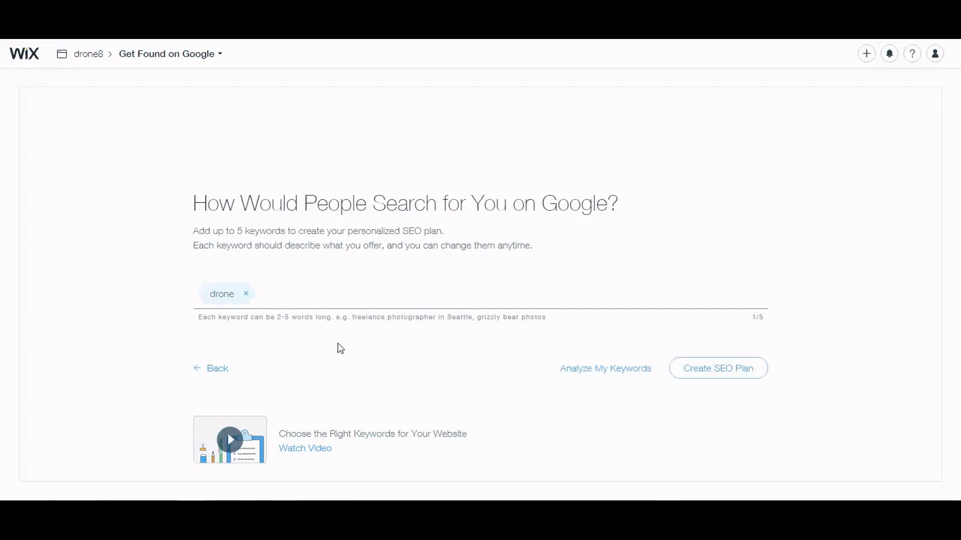
type("cheap drone")
key("Return")
type("bu")
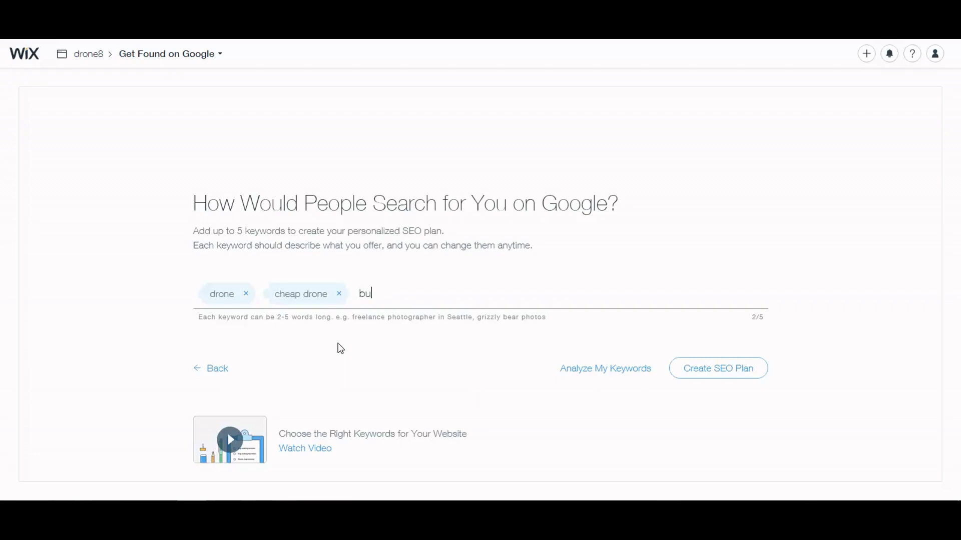
type("dget drone")
key("Return")
type("buy dro")
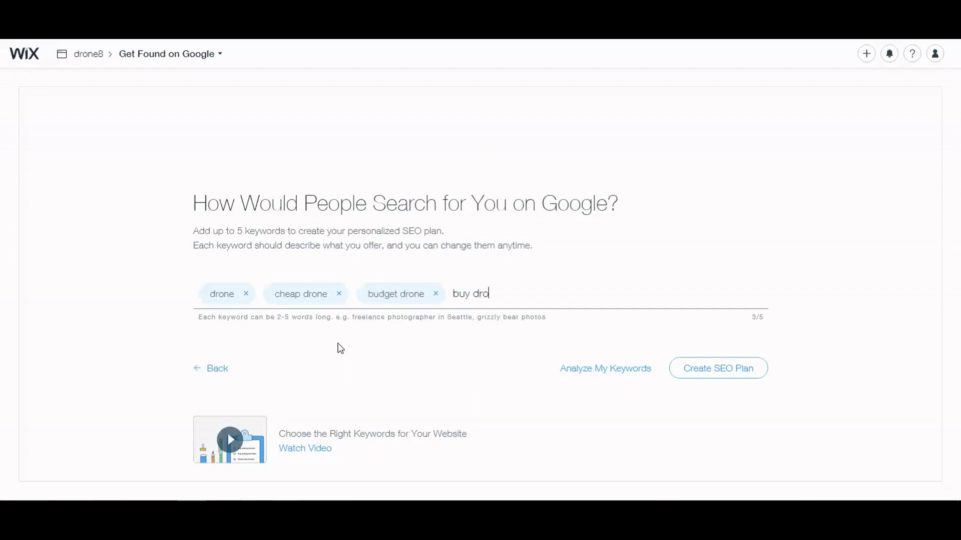
type("ne online")
key("Return")
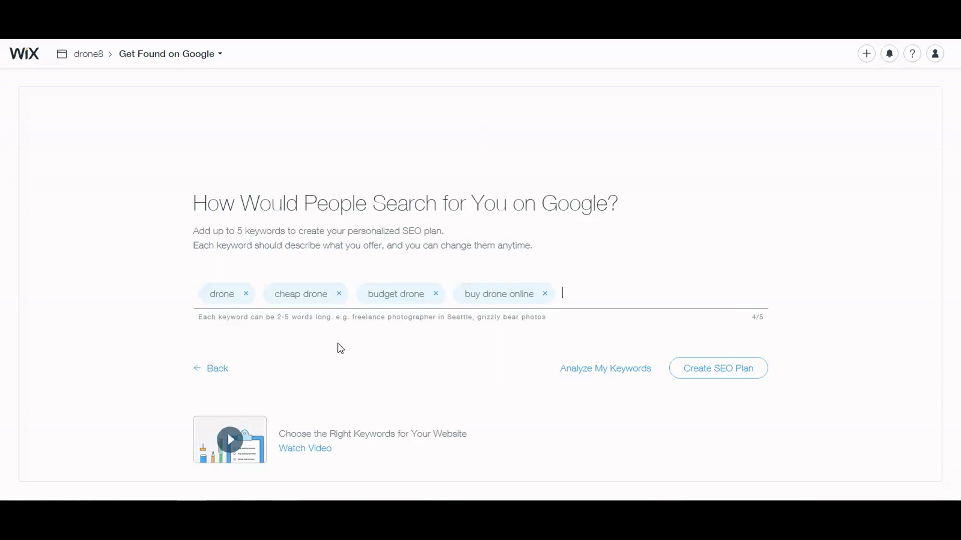
type("white drone")
key("Return")
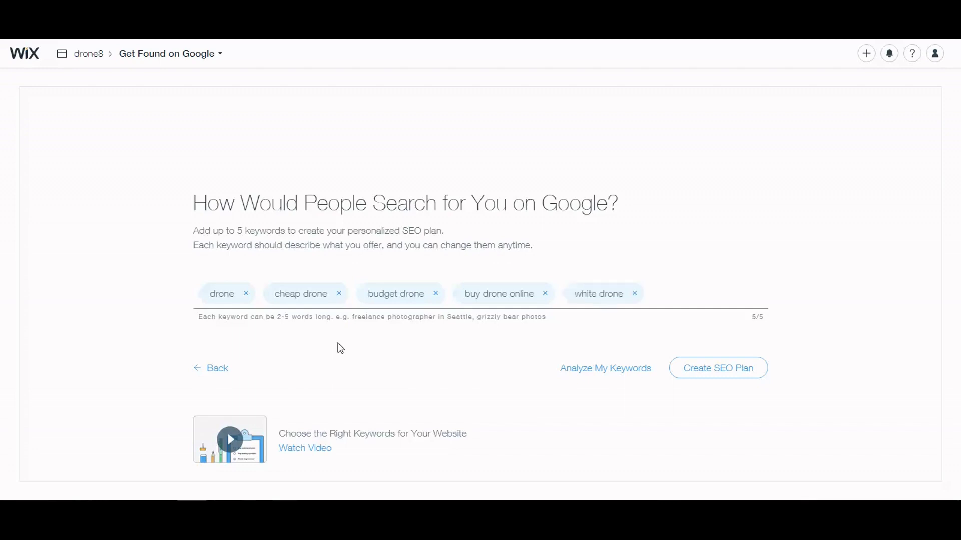
left_click(596, 370)
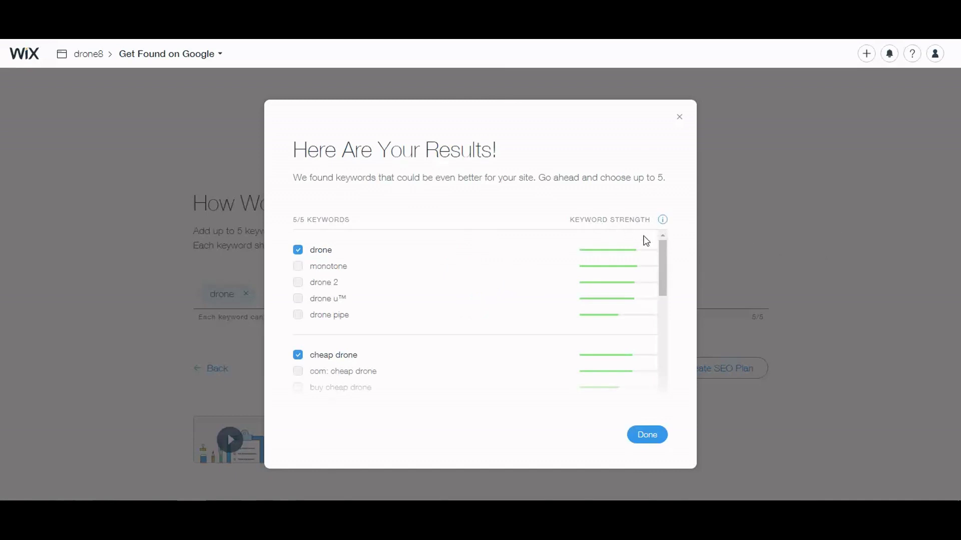
mouse_move(663, 221)
scroll(460, 268, "down", 1)
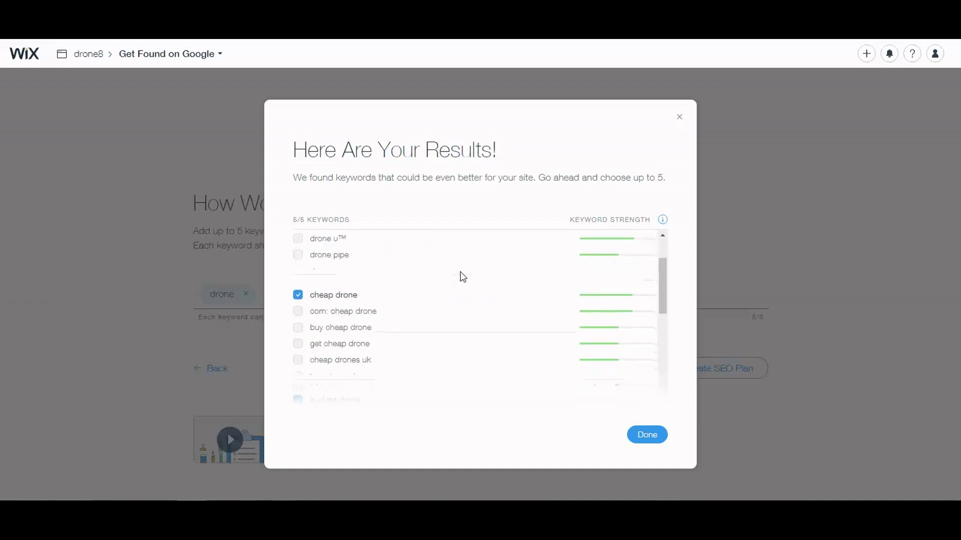
scroll(430, 273, "up", 1)
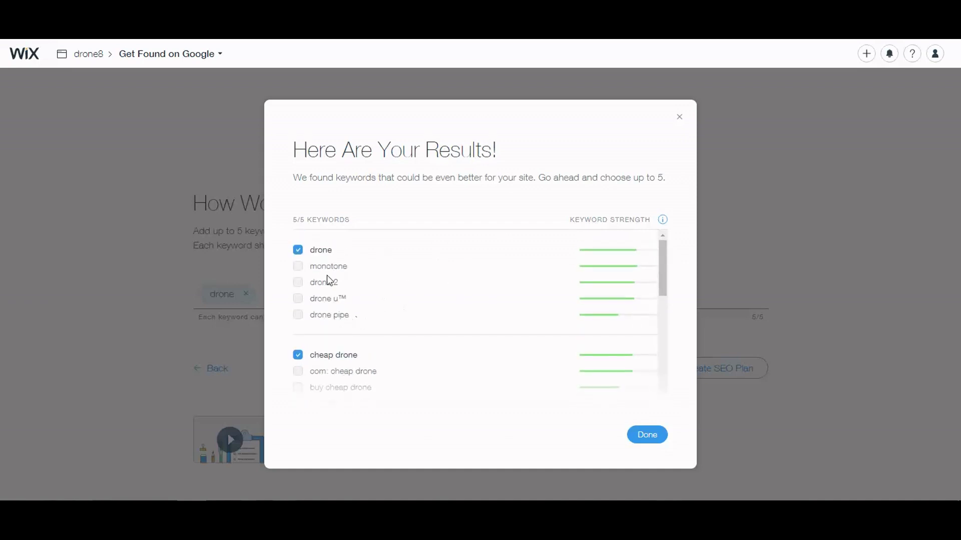
scroll(473, 297, "down", 3)
scroll(480, 296, "up", 3)
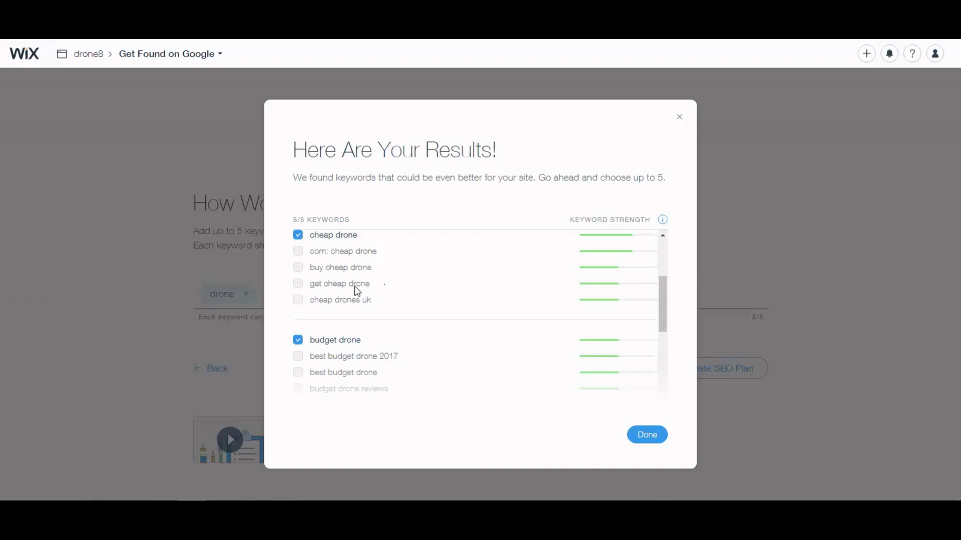
scroll(450, 346, "down", 3)
left_click(647, 440)
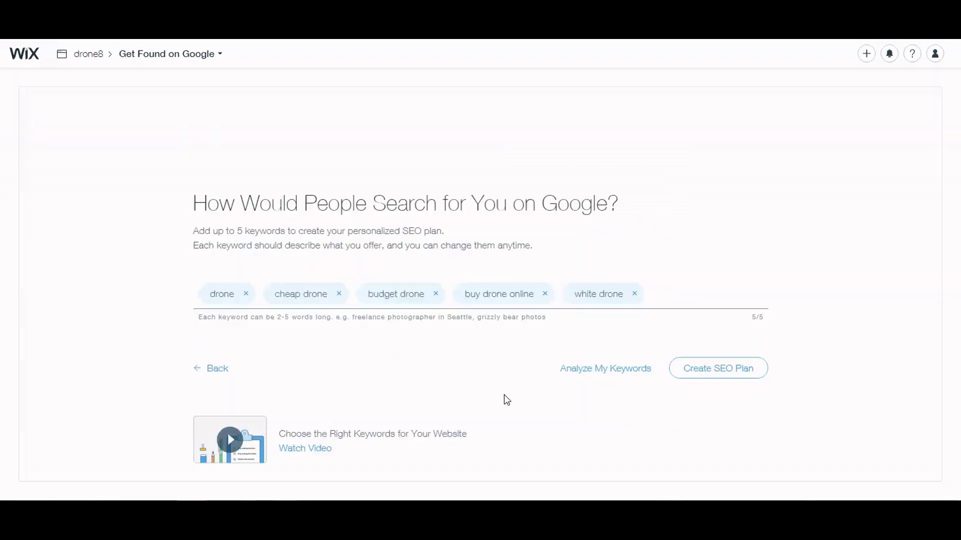
Generate the SEO plan, dismiss the welcome video and scroll the 9/23 checklist.
left_click(706, 365)
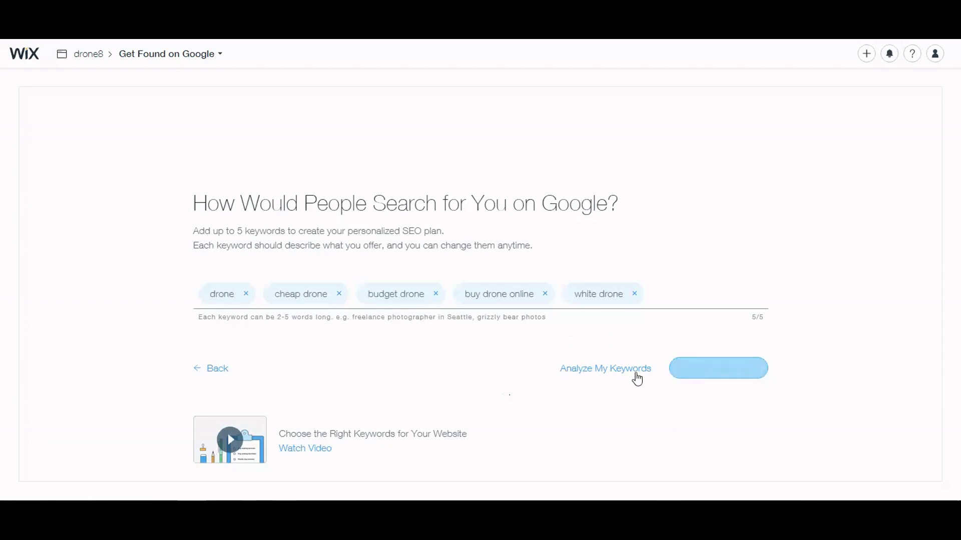
left_click(728, 372)
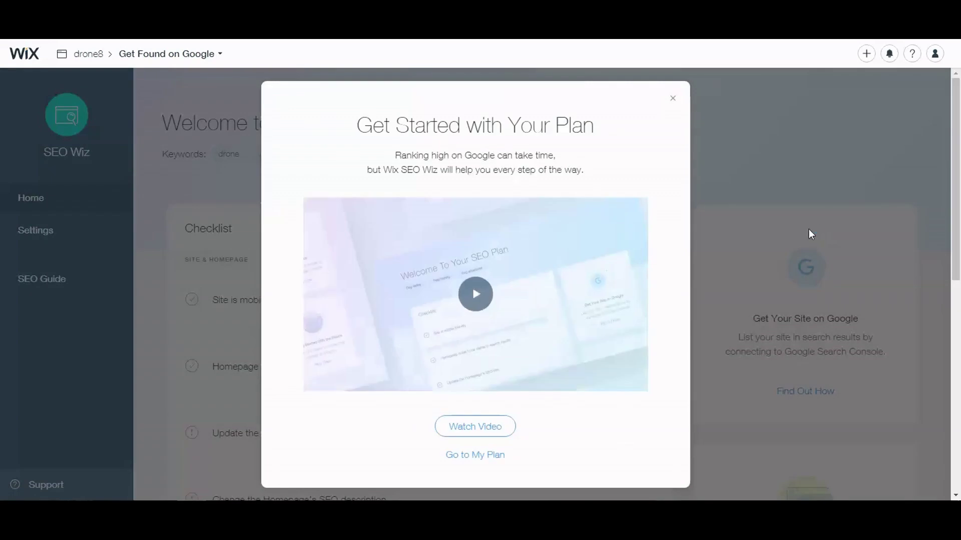
right_click(475, 474)
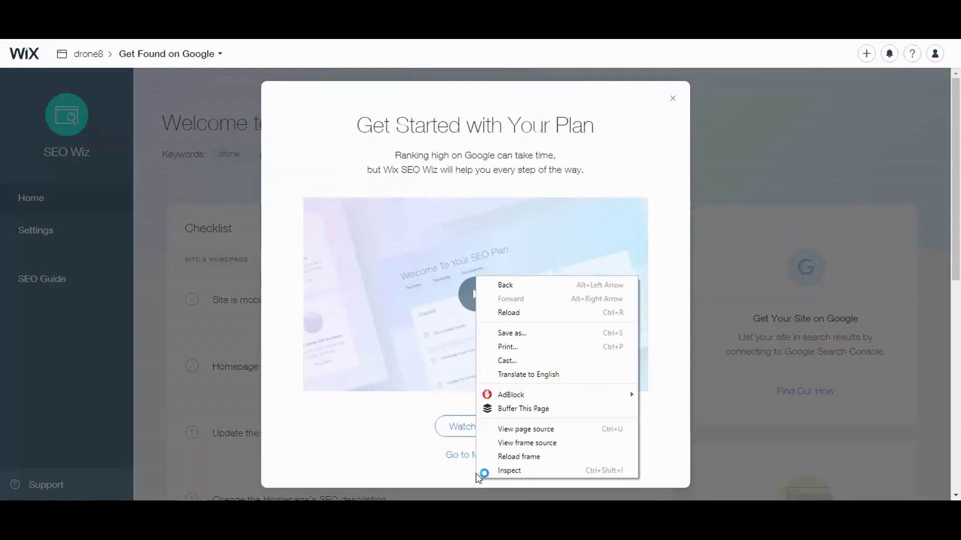
left_click(452, 458)
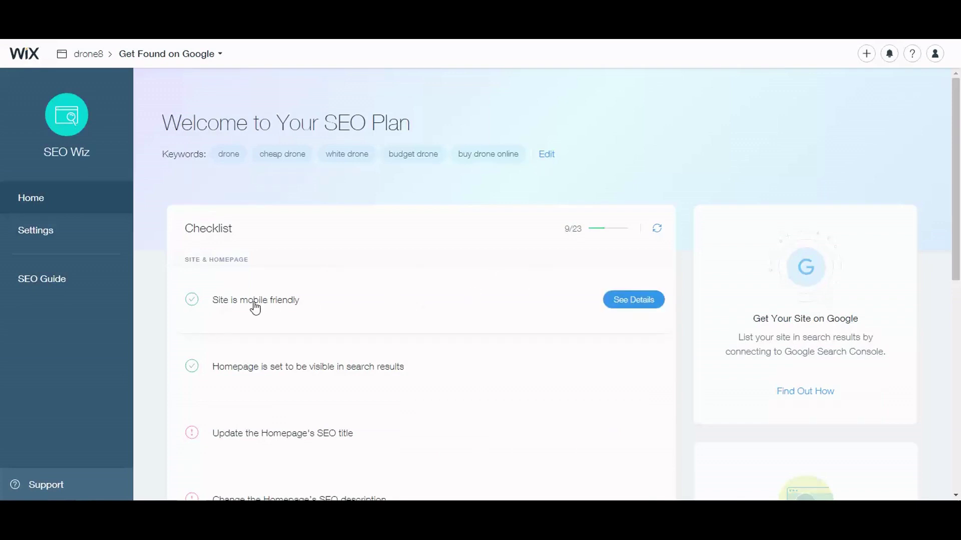
scroll(363, 326, "down", 1)
scroll(363, 327, "down", 2)
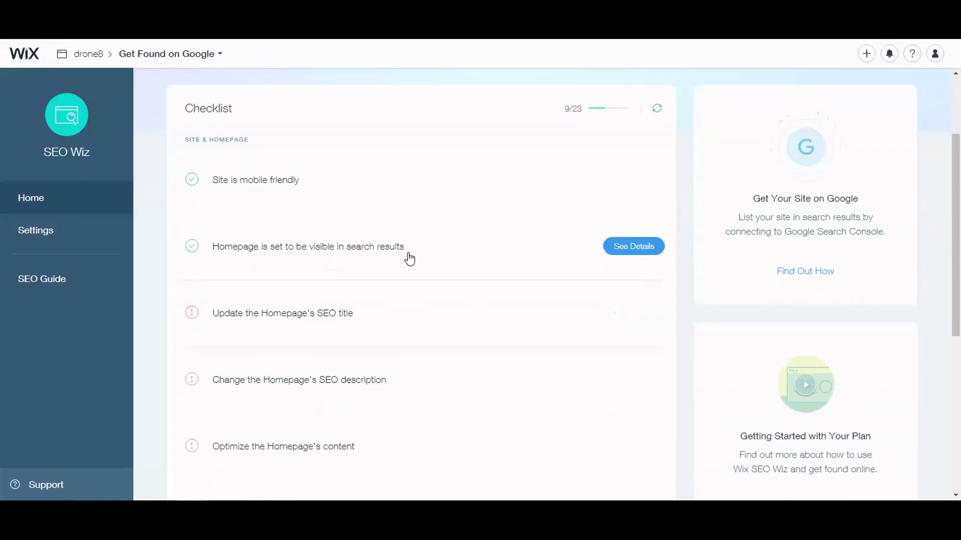
scroll(325, 300, "down", 1)
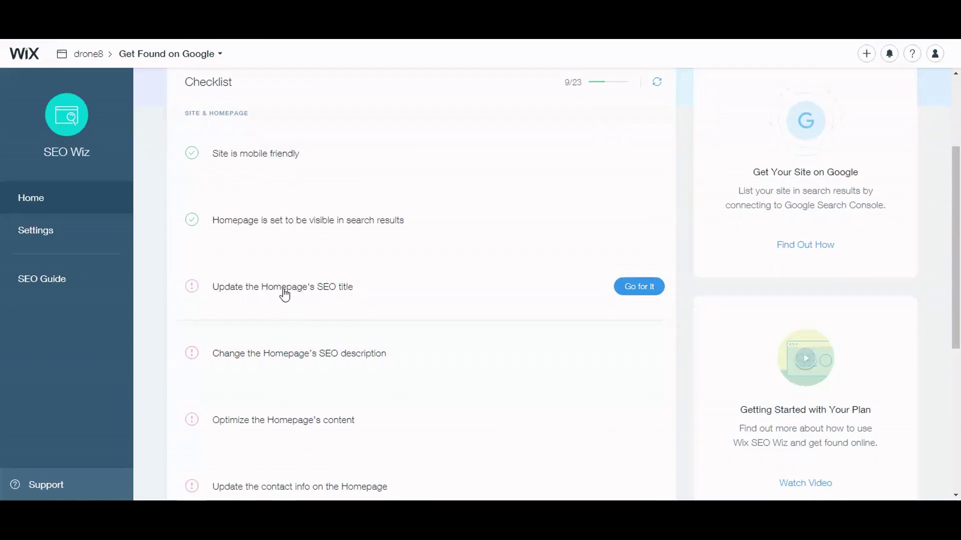
Copy the recommended homepage title 'Buy Drone Online | Drone8' and open drone8 in the Editor.
left_click(575, 294)
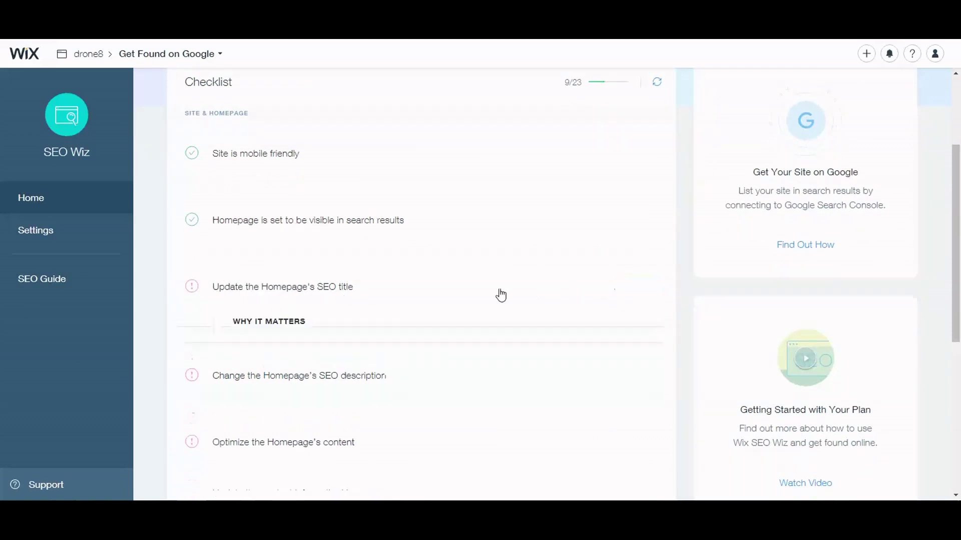
scroll(225, 279, "down", 3)
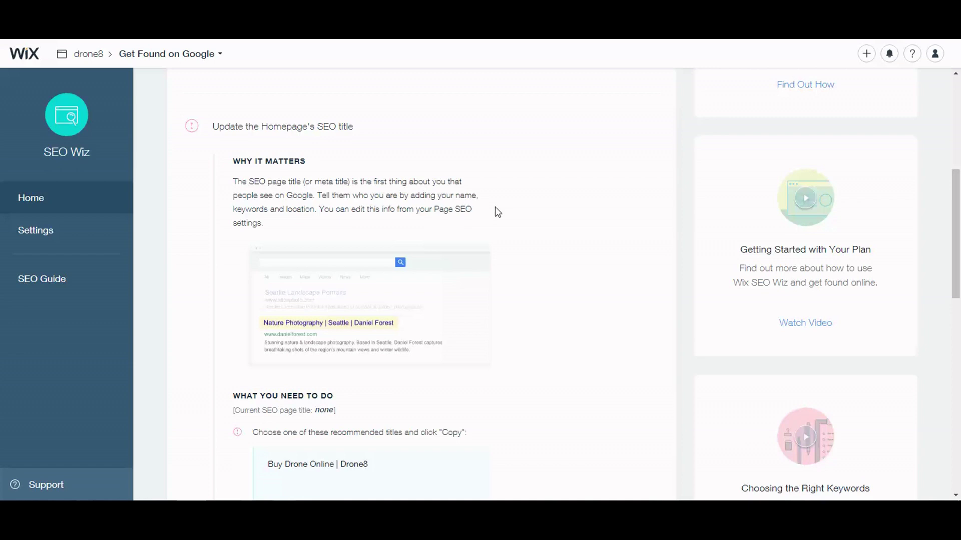
scroll(376, 240, "down", 4)
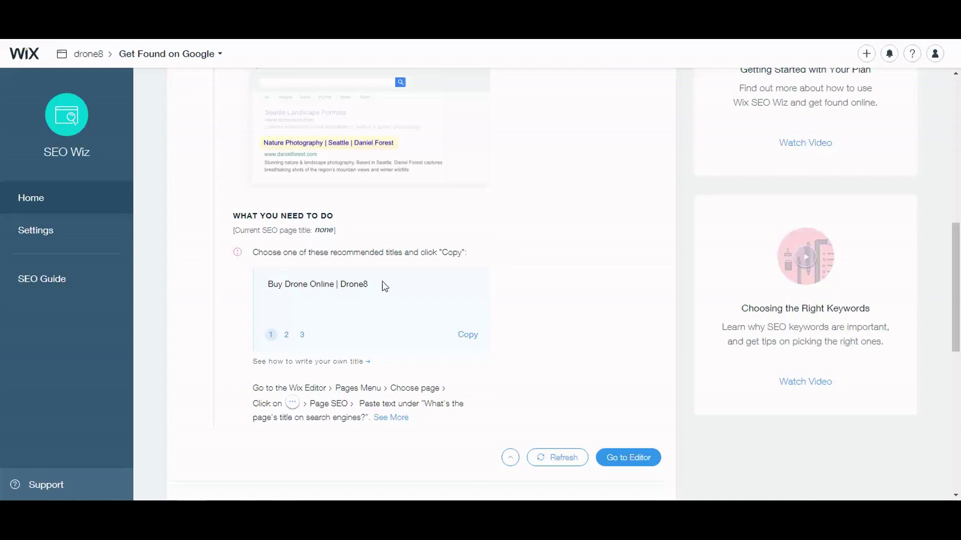
left_click(286, 335)
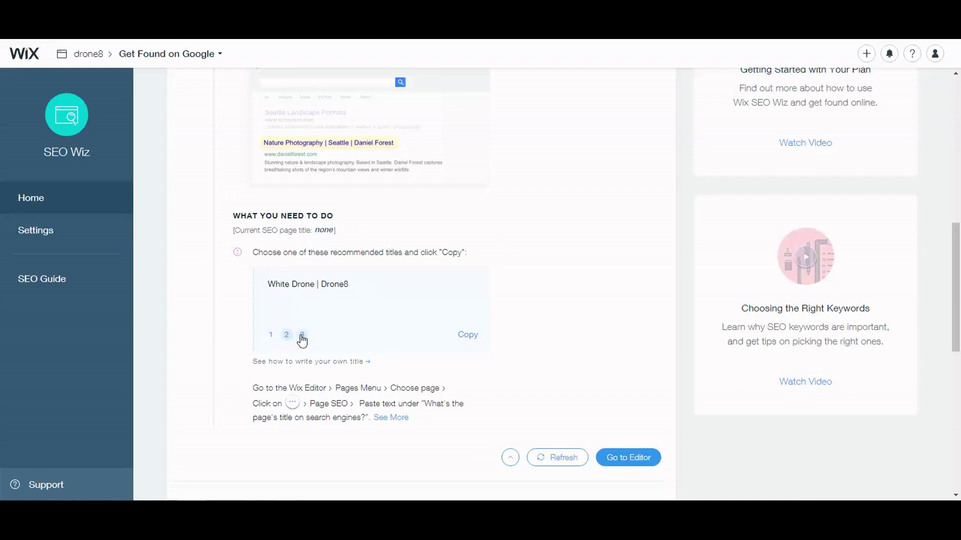
left_click(302, 336)
left_click(270, 334)
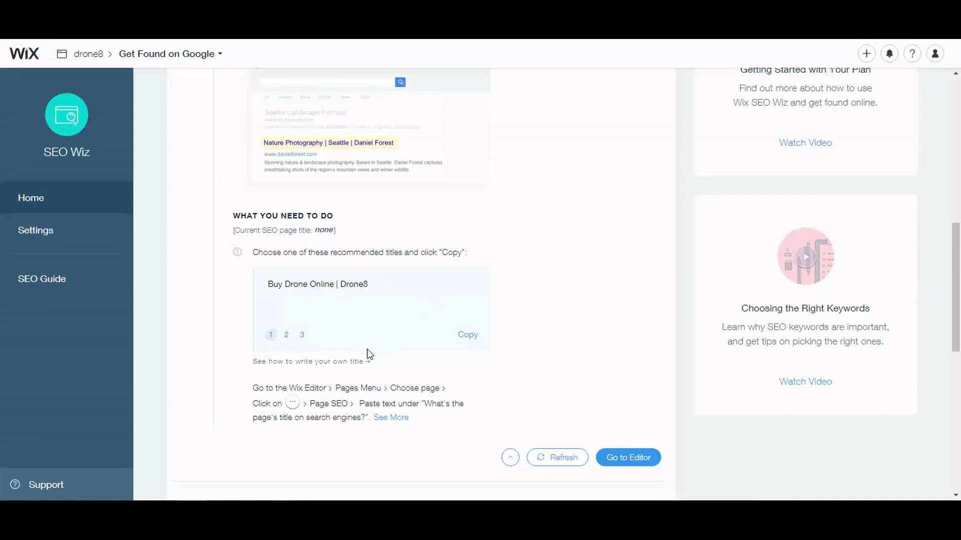
left_click(467, 335)
scroll(420, 368, "down", 1)
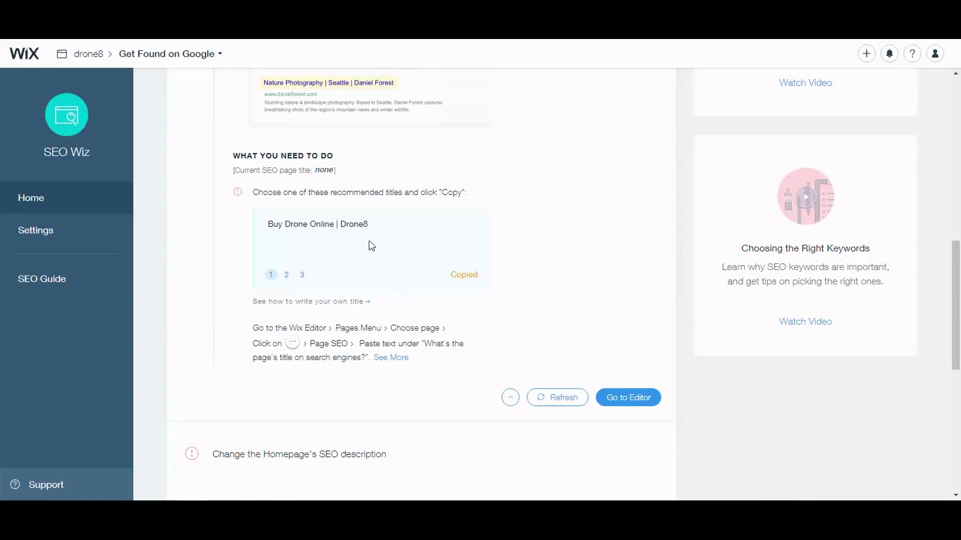
left_click(370, 224)
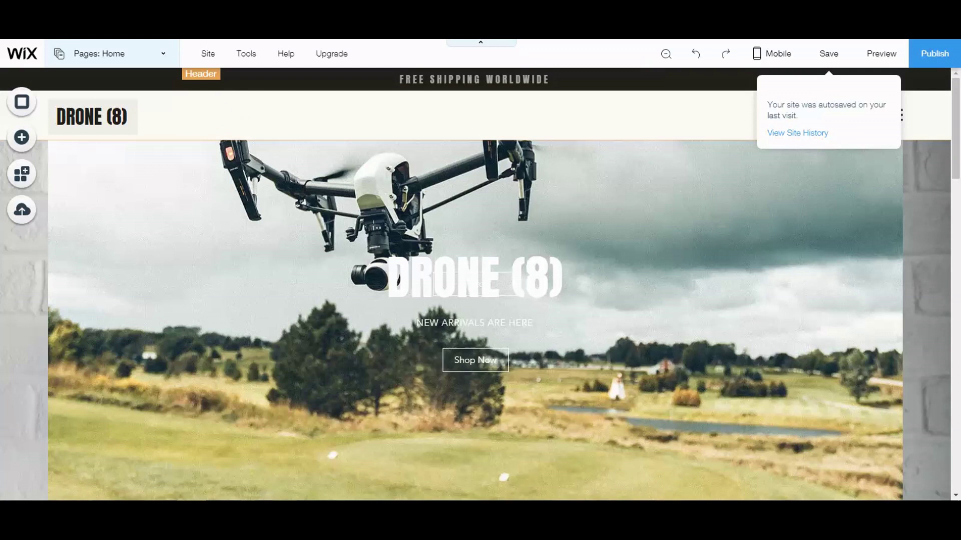
Open the Home page's Page SEO settings from the editor's Pages menu.
left_click(246, 53)
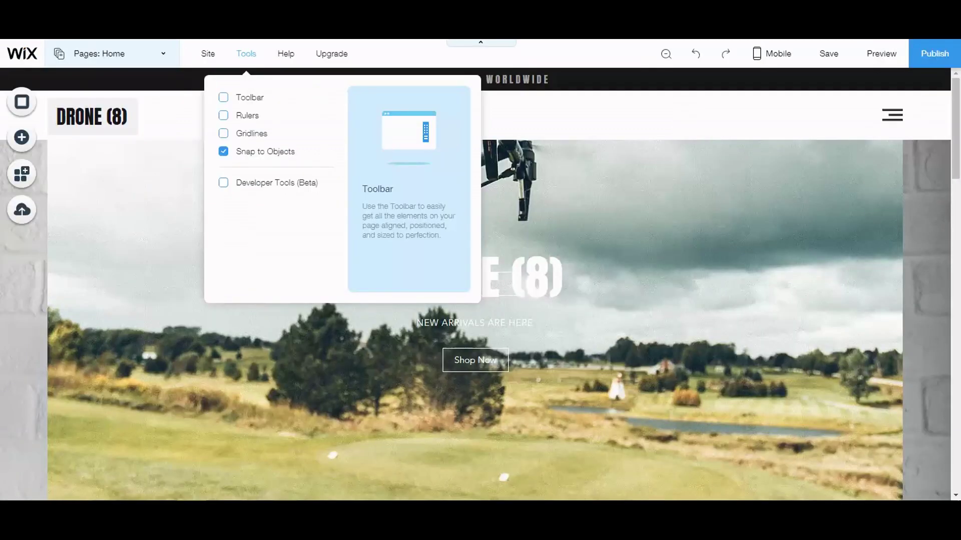
left_click(145, 53)
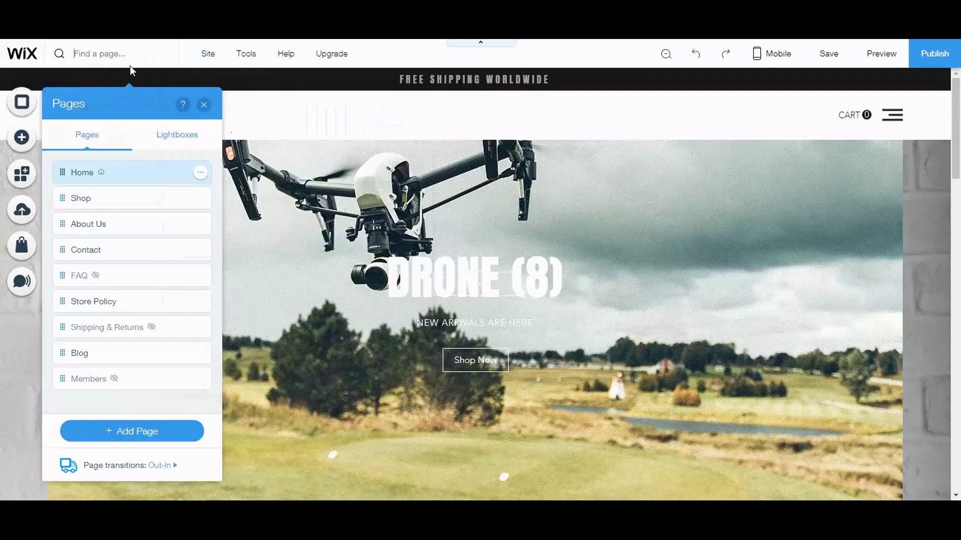
left_click(202, 173)
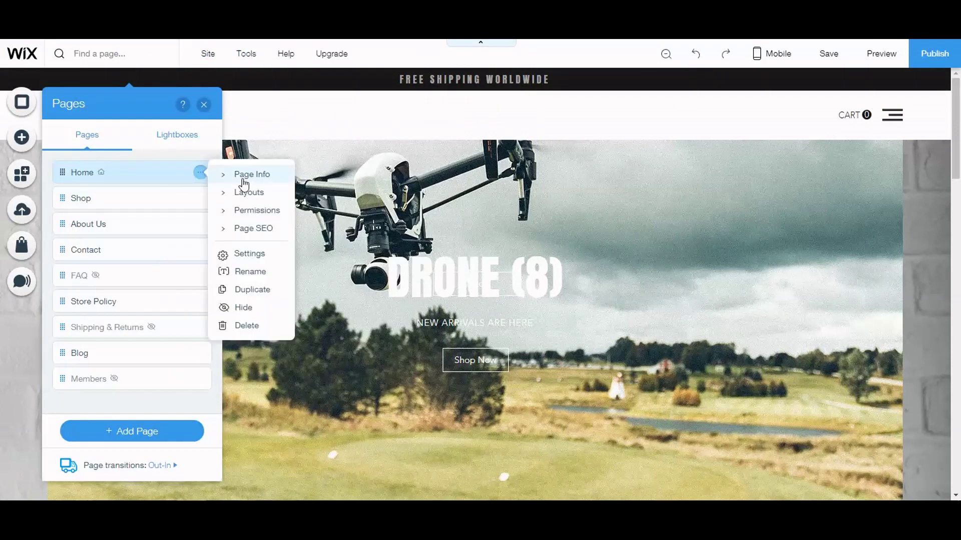
left_click(253, 229)
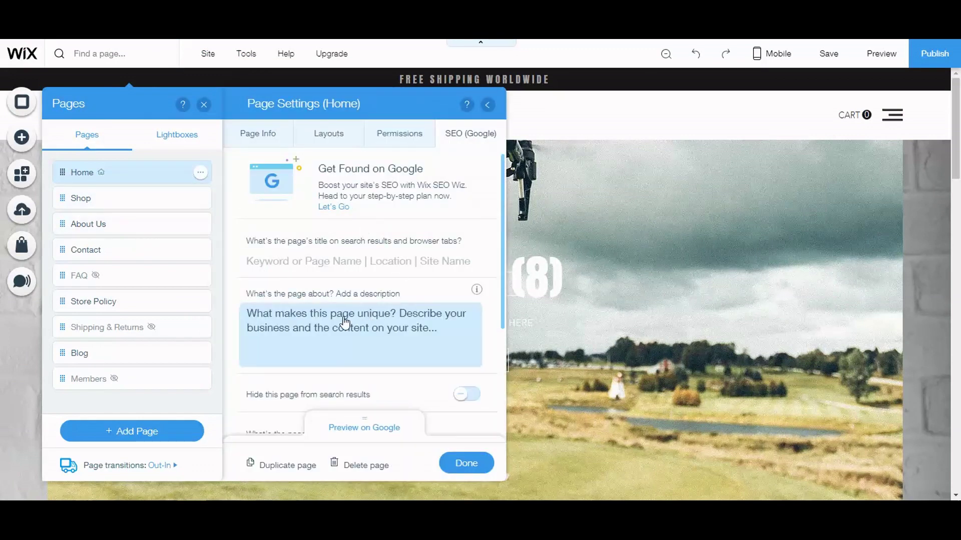
Paste 'Buy Drone Online | Drone8' as the Home page SEO title.
left_click(319, 316)
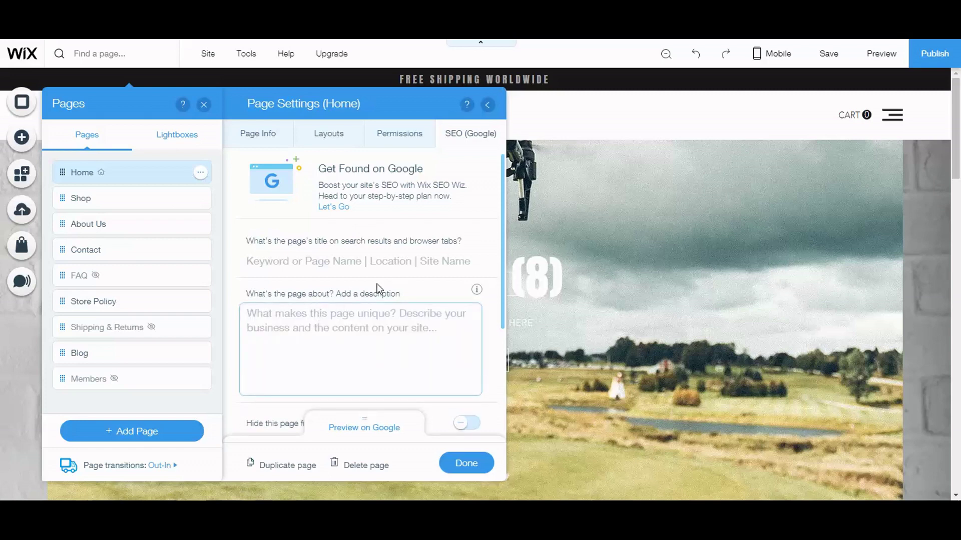
left_click(338, 259)
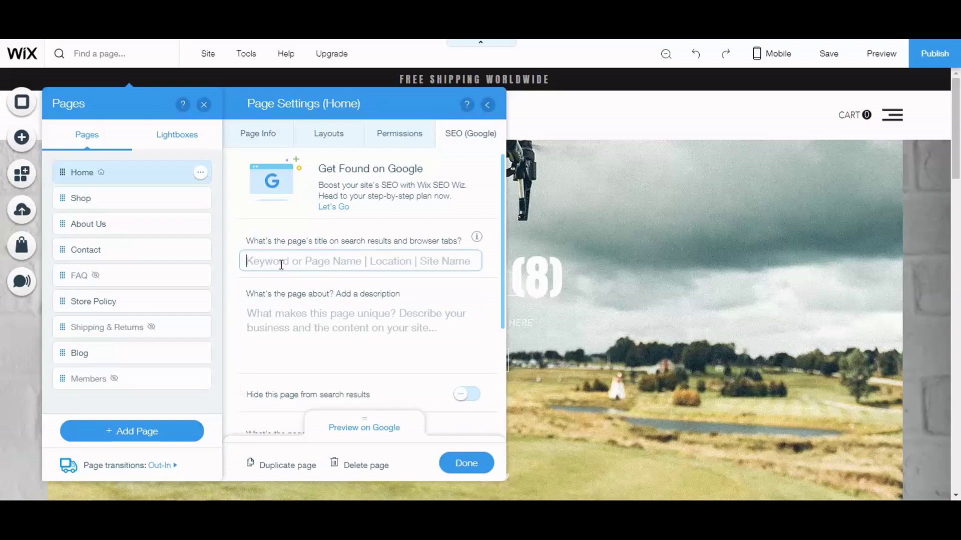
type("Buy Drone Online | Drone8")
Write a description about buying the hottest, most popular budget drones and confirm with Done.
left_click(296, 305)
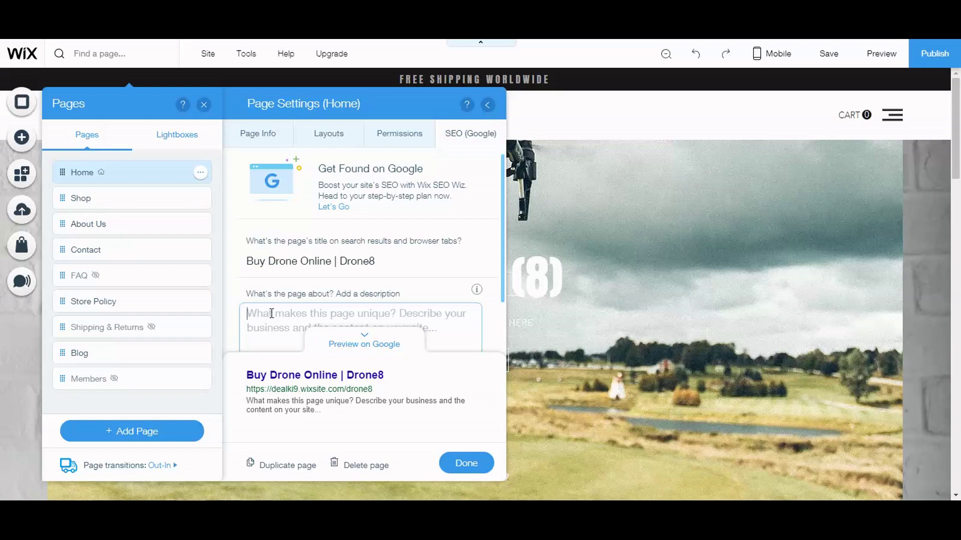
type("Bes")
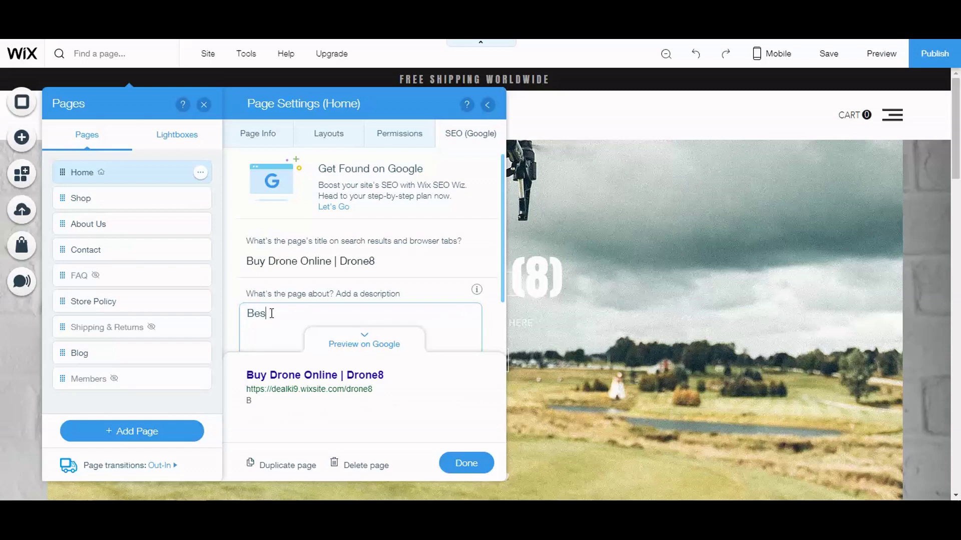
type("t plac")
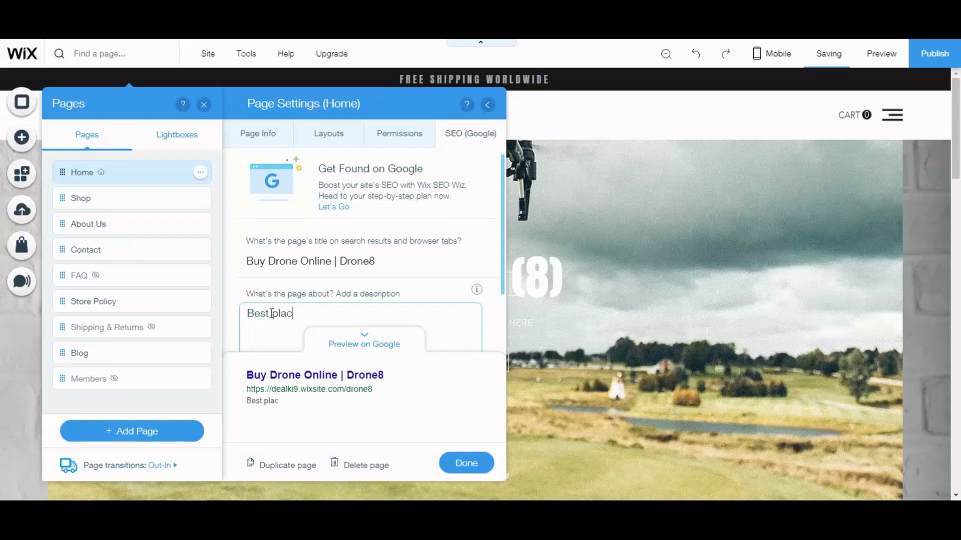
type("e to buy budget")
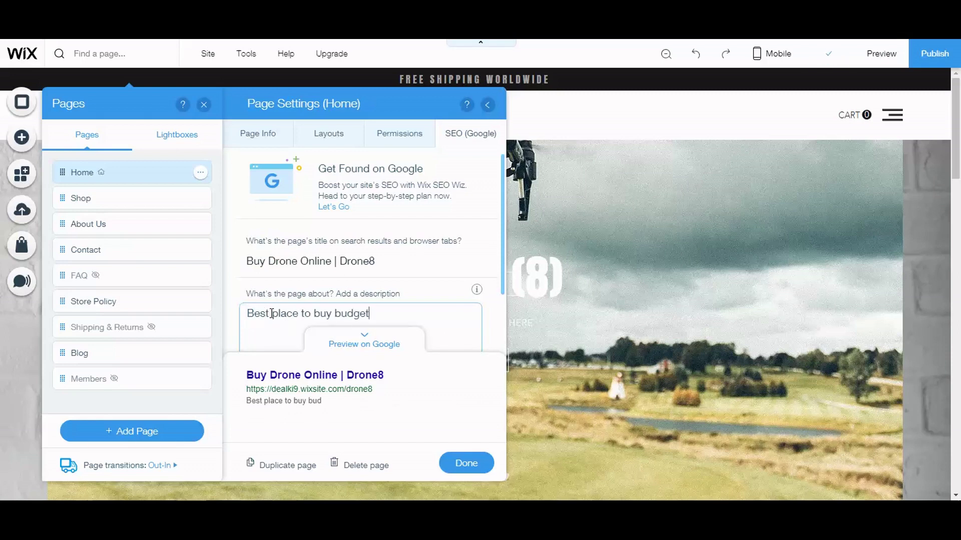
type(" d")
type("o")
key("BackSpace")
key("BackSpace")
key("BackSpace")
key("BackSpace")
type("the hott")
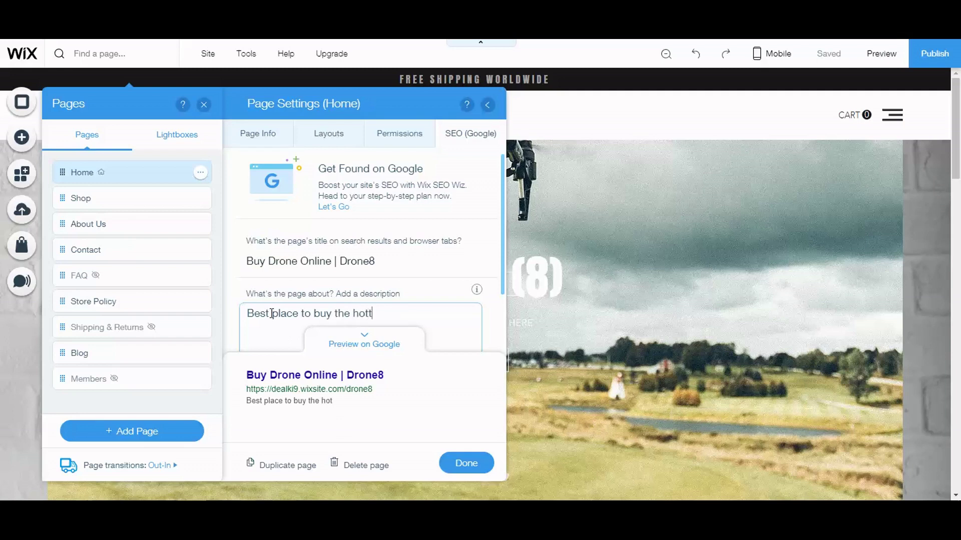
type("est most popular")
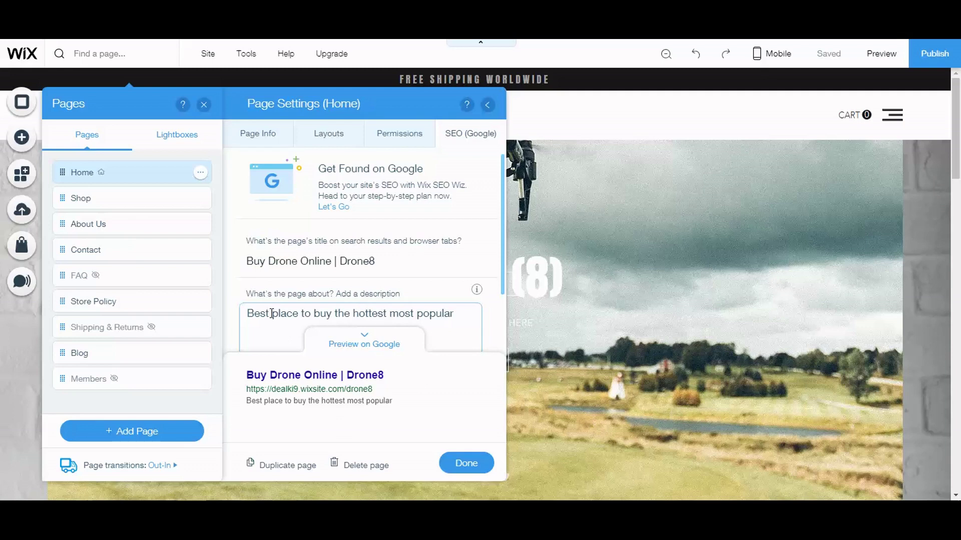
type(" drone fro")
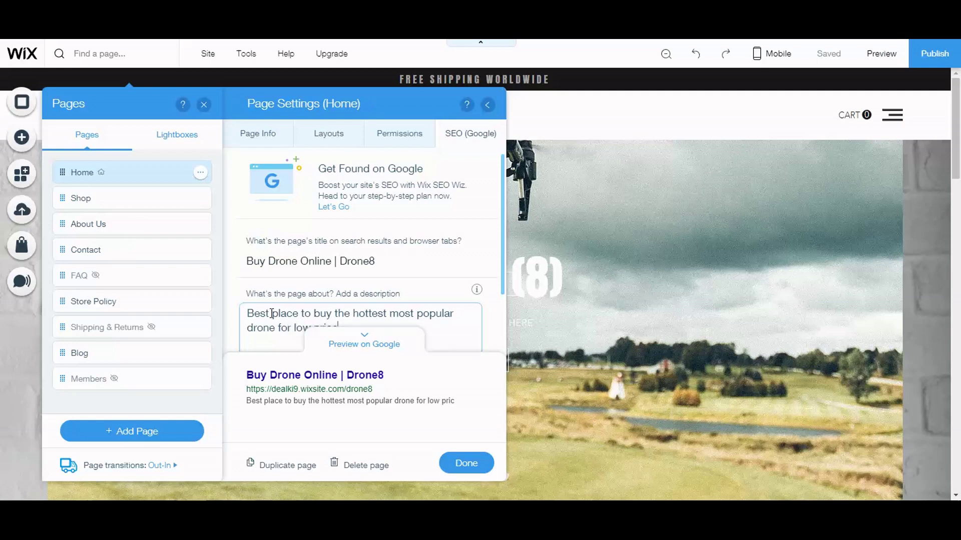
left_click(457, 463)
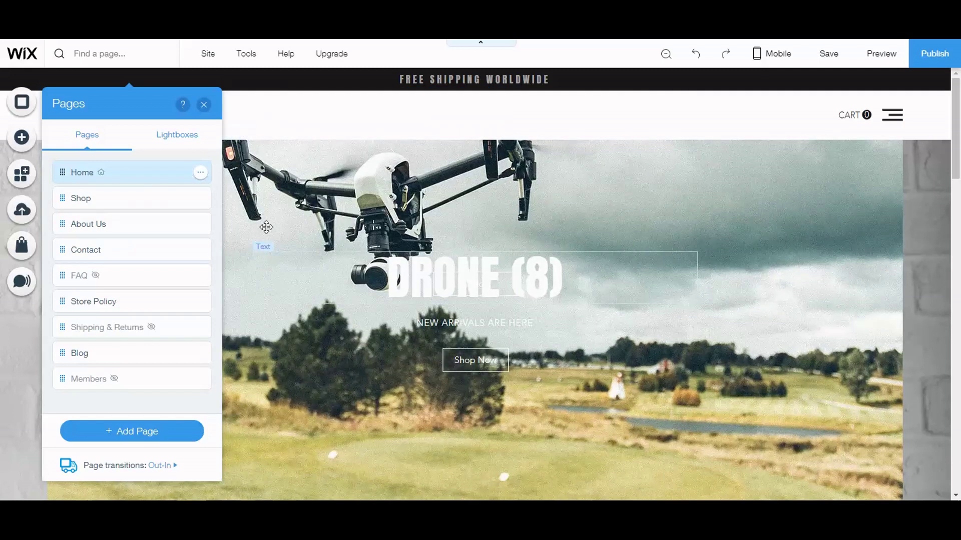
Close the Pages panel, refresh the SEO Wiz checklist, dismiss the save reminder and review pending homepage tasks.
left_click(204, 106)
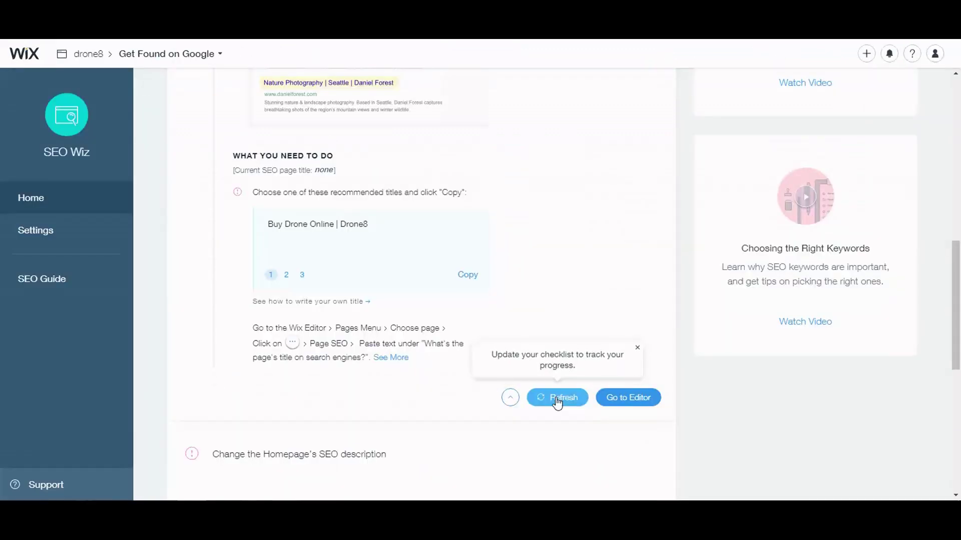
left_click(557, 398)
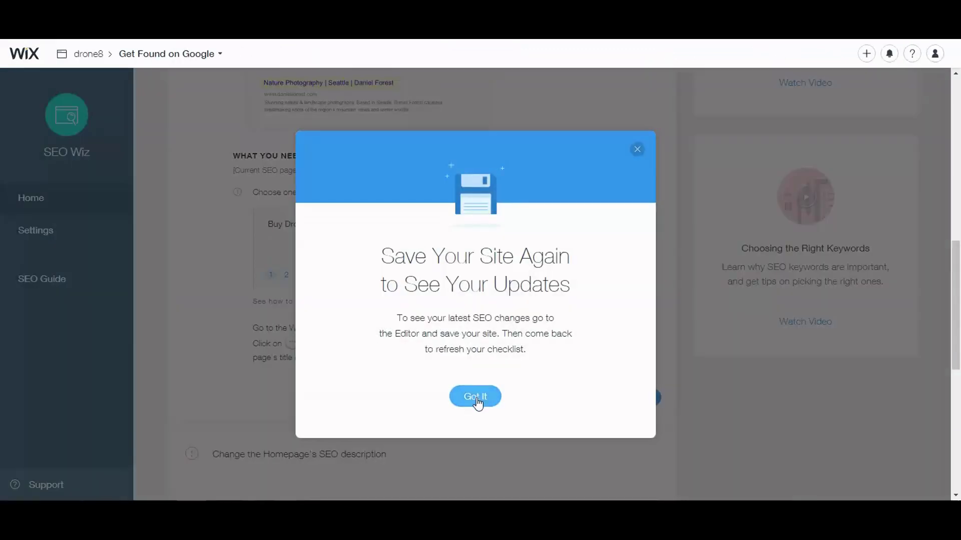
left_click(476, 398)
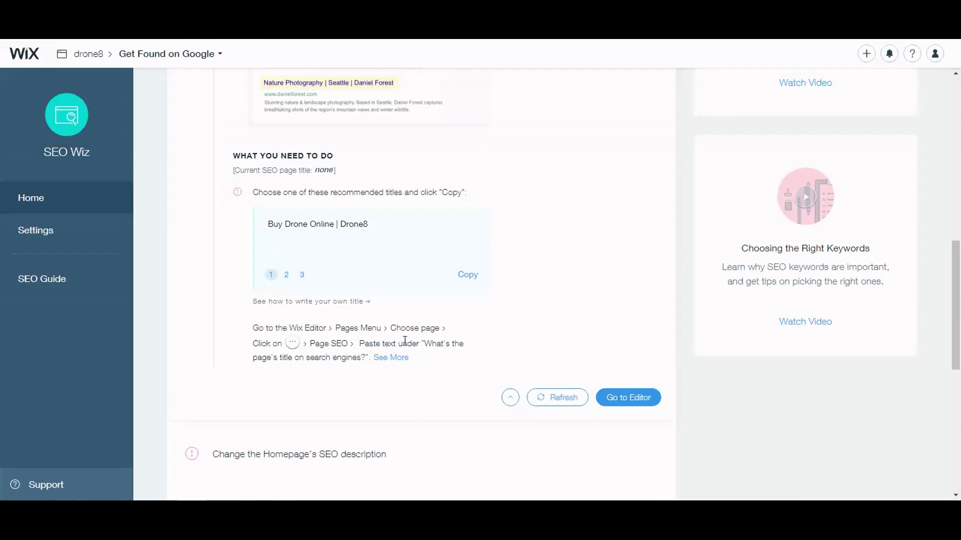
scroll(350, 341, "down", 3)
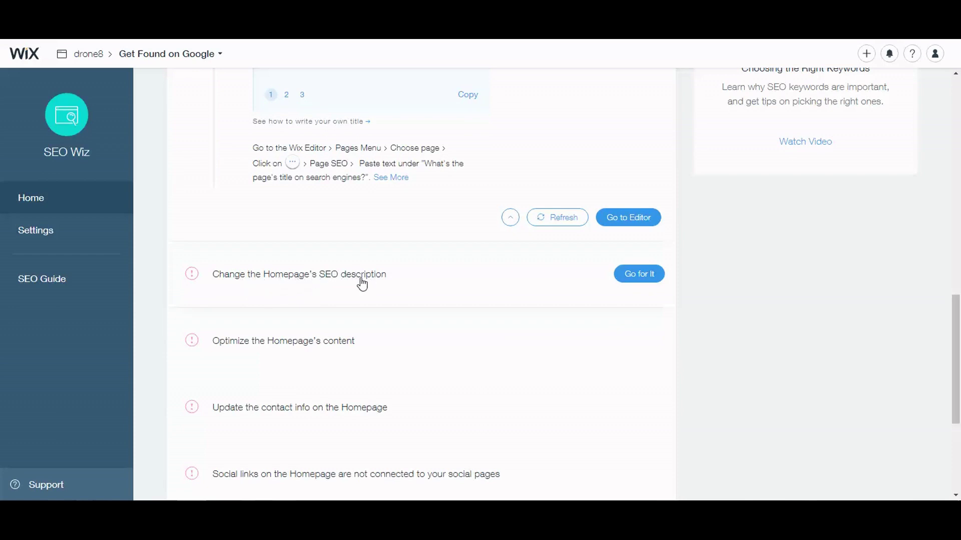
scroll(345, 297, "down", 3)
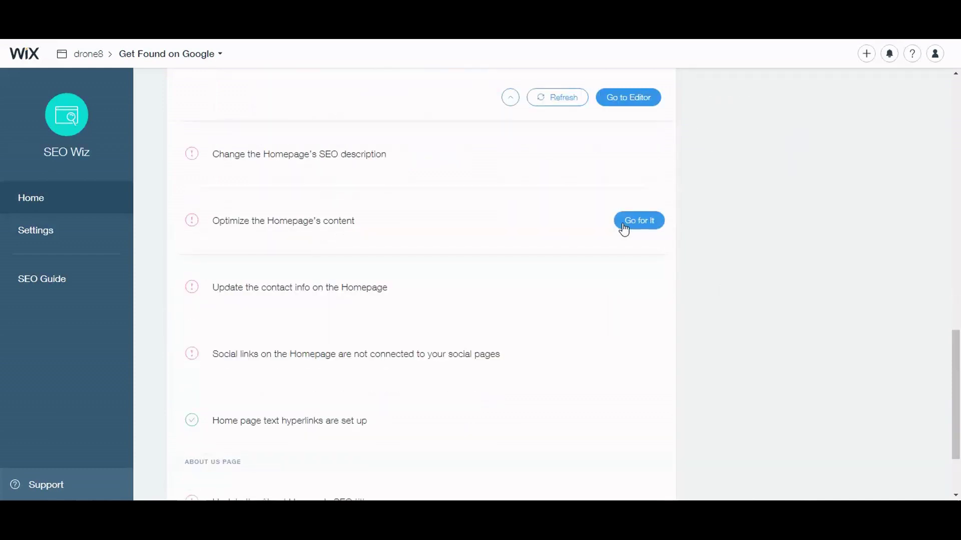
Expand the 'Optimize the Homepage's content' task and read its keyword and site-name guidance.
left_click(632, 223)
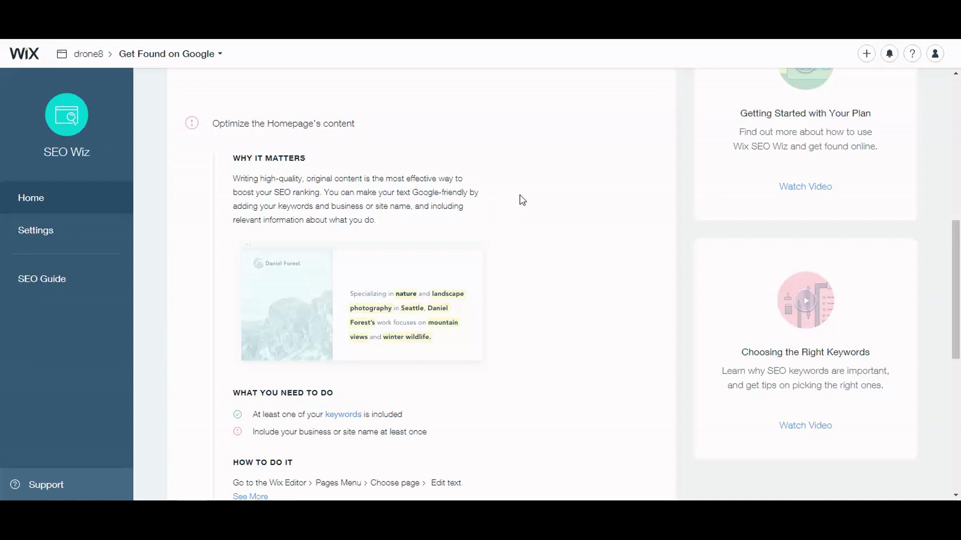
scroll(550, 199, "down", 3)
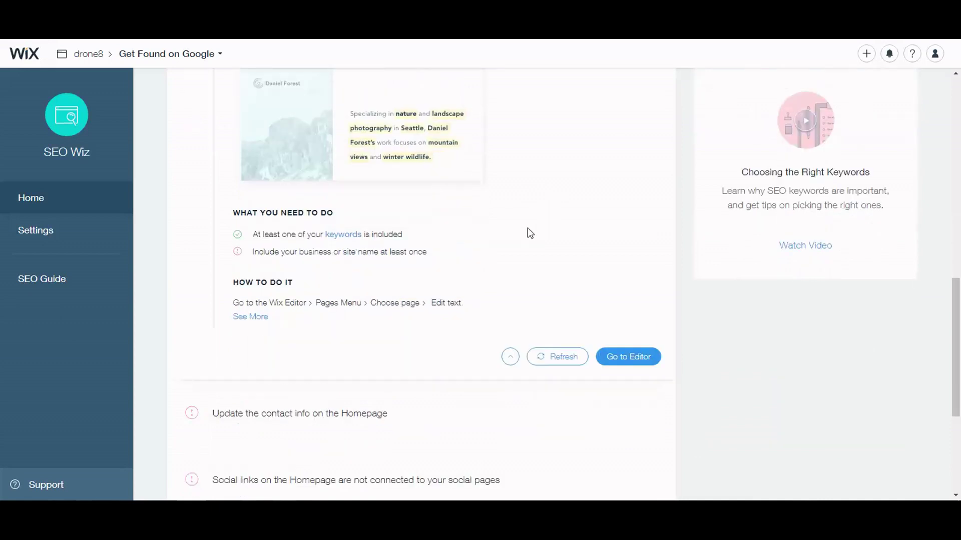
scroll(533, 241, "up", 4)
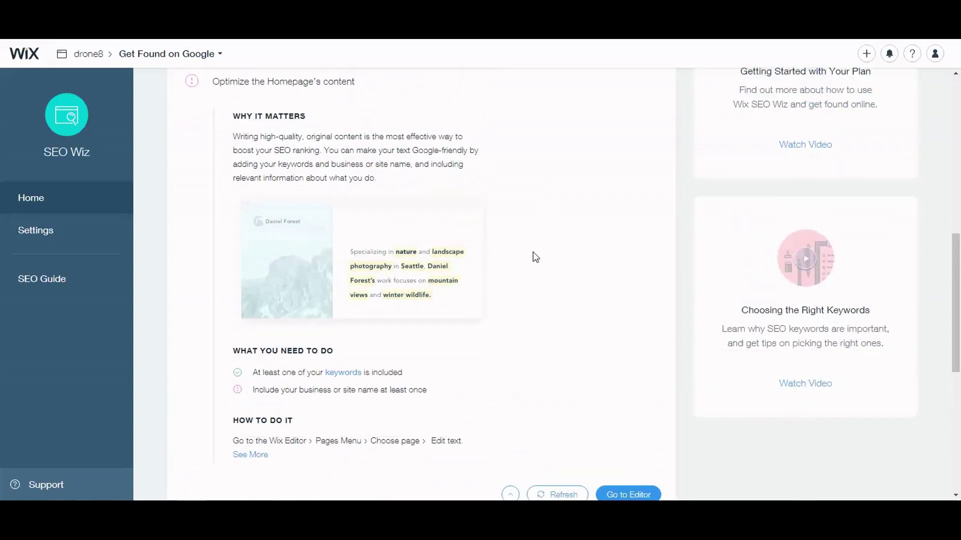
scroll(518, 243, "down", 2)
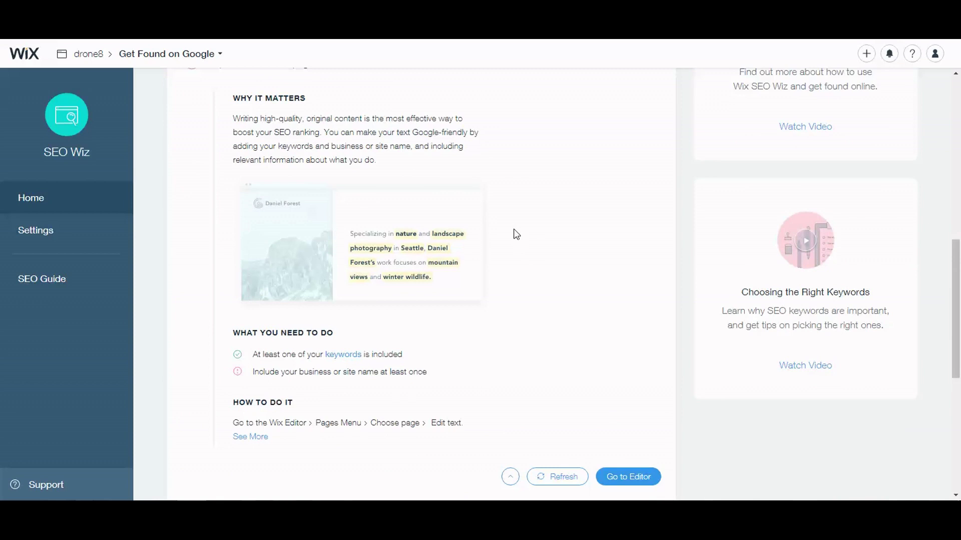
scroll(516, 230, "down", 1)
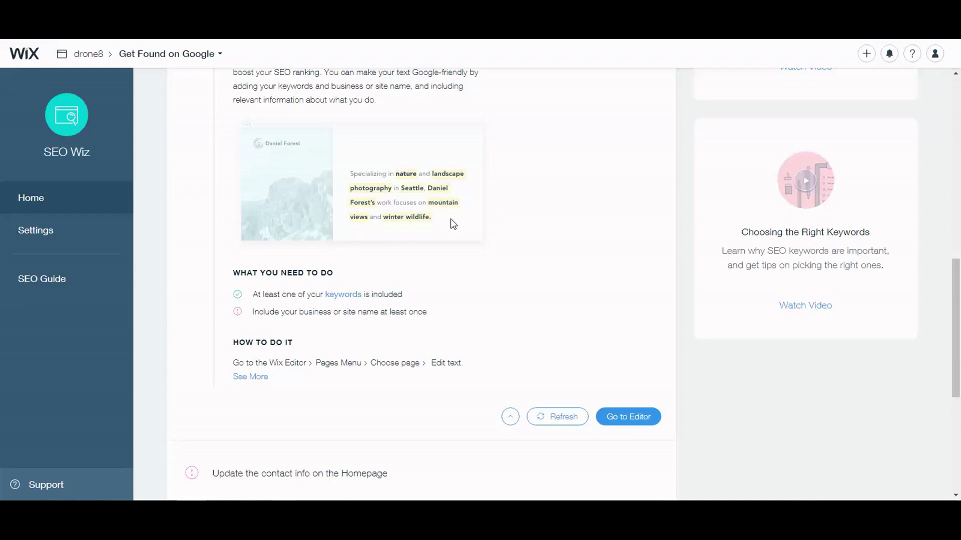
Scroll down the SEO Wiz checklist to the end of the visible tasks.
scroll(430, 250, "down", 4)
mouse_move(300, 279)
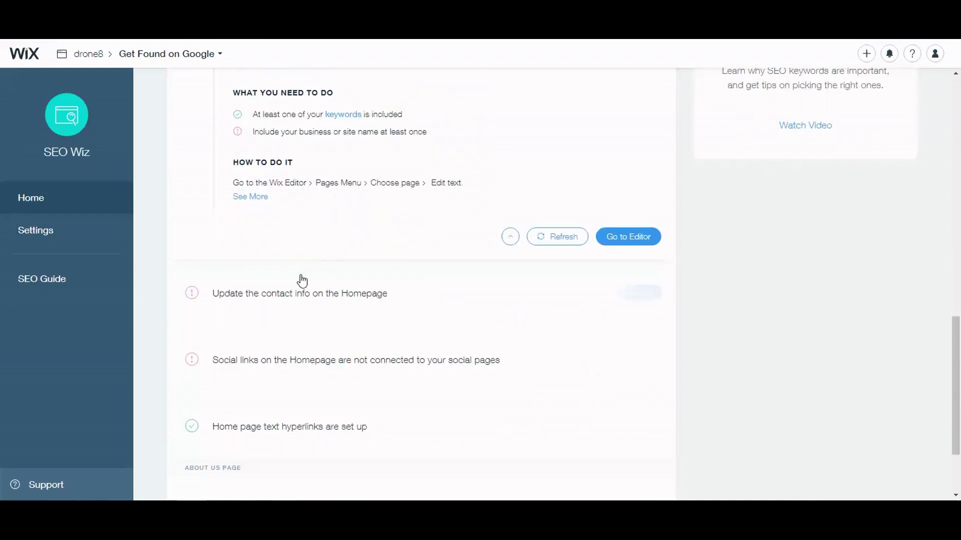
scroll(300, 279, "down", 1)
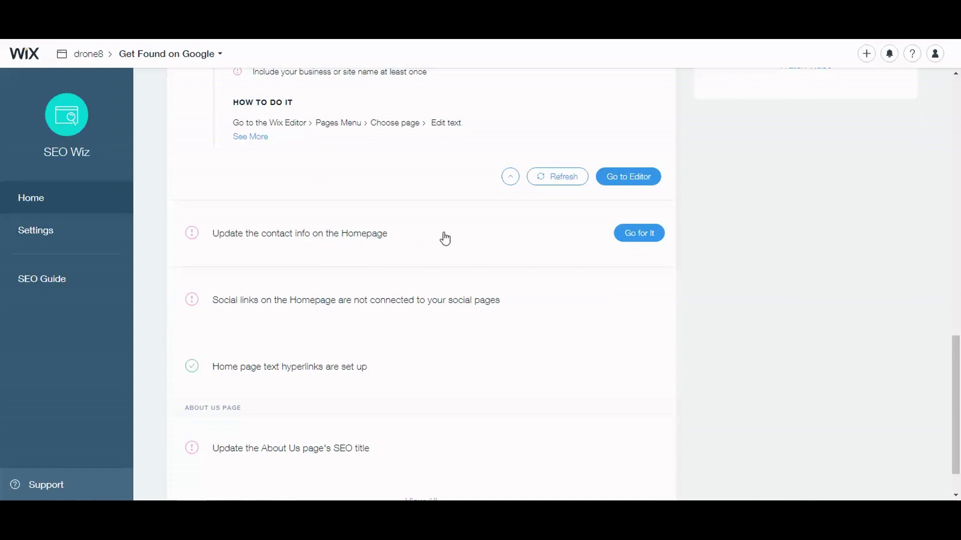
scroll(370, 242, "down", 1)
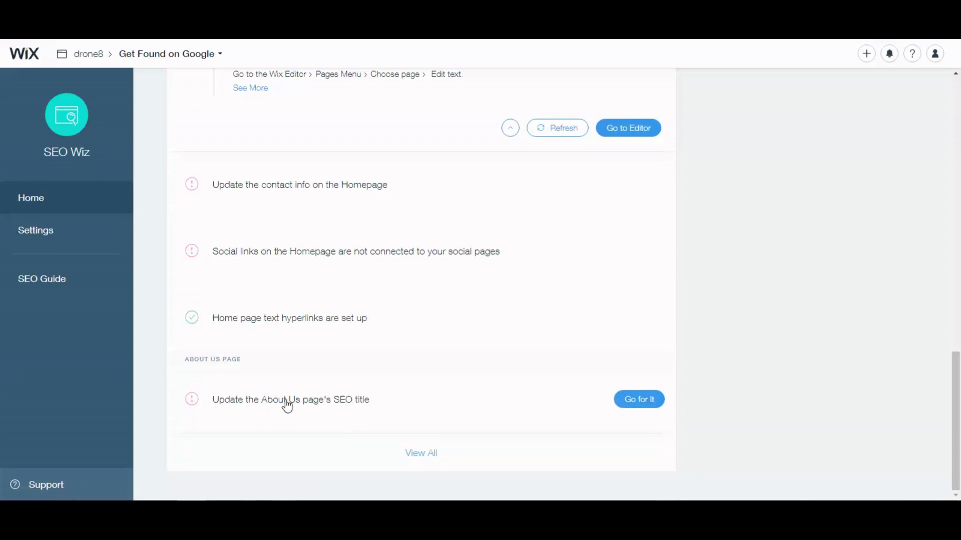
Show all checklist tasks for the About Us, Blog, Contact and Shop pages and review them.
left_click(422, 453)
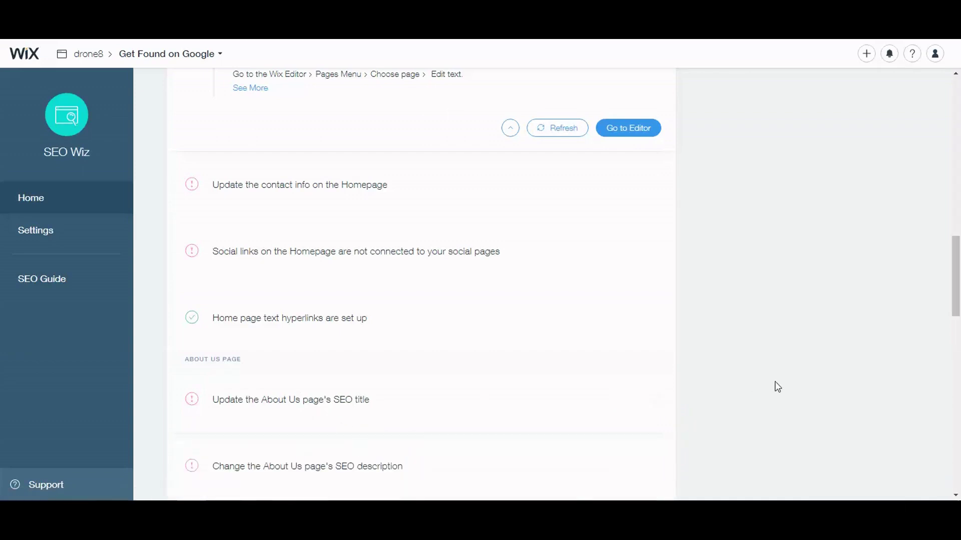
scroll(775, 386, "down", 3)
scroll(779, 388, "down", 6)
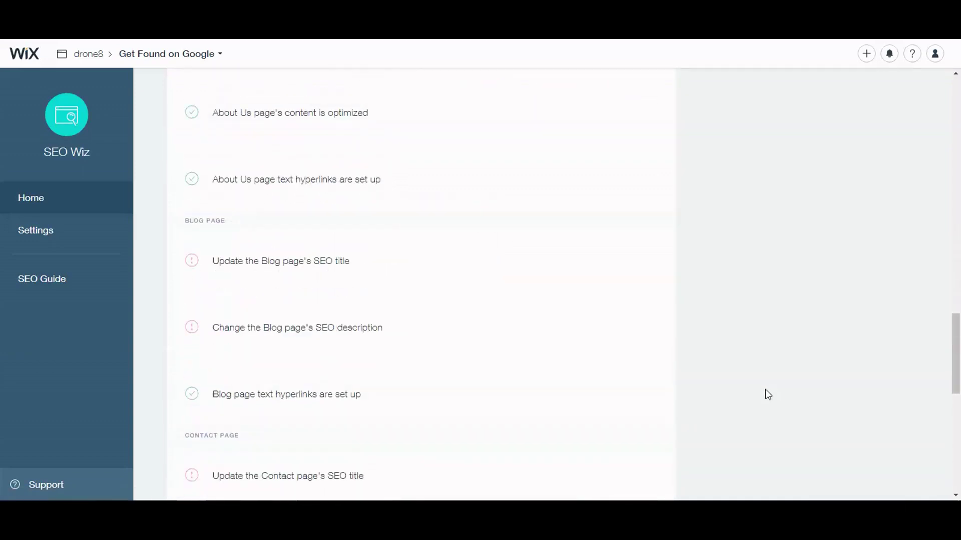
scroll(766, 395, "down", 2)
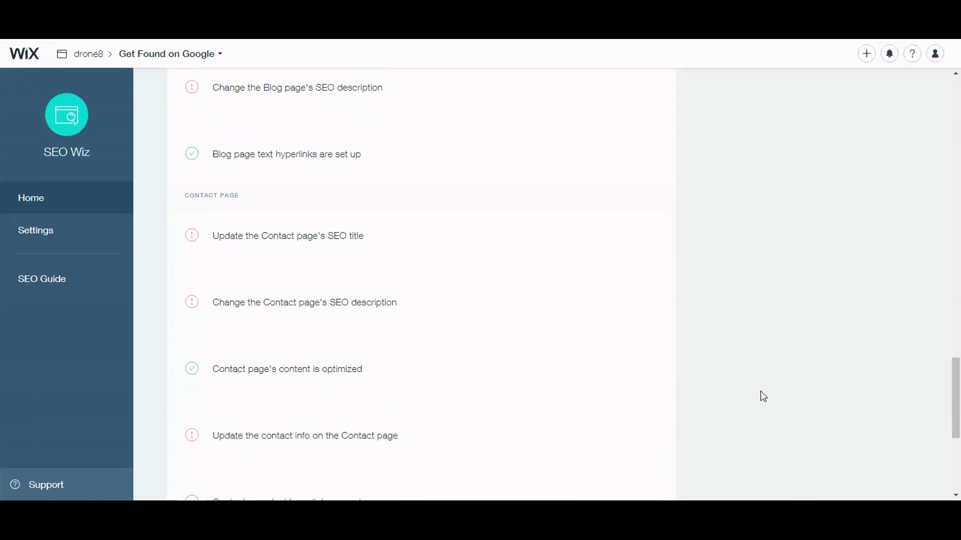
scroll(758, 395, "down", 1)
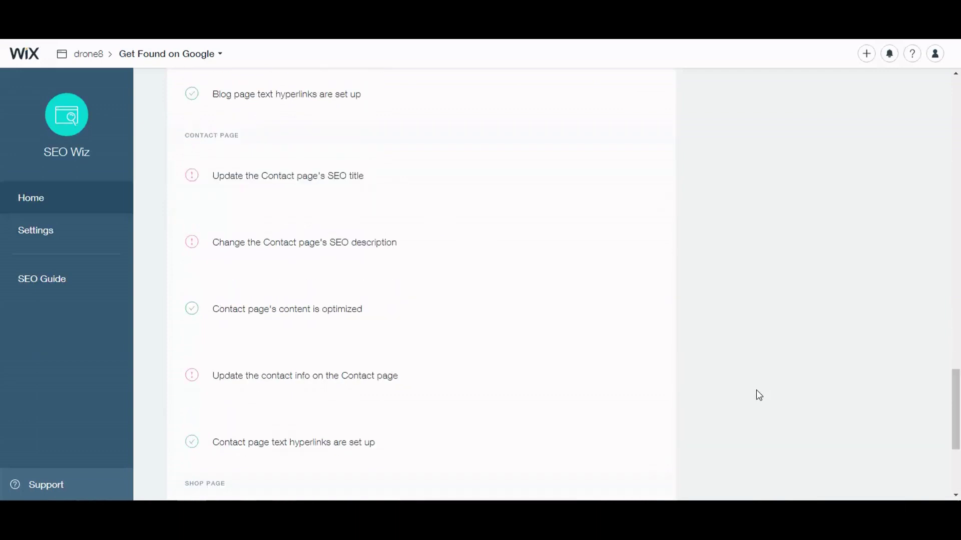
scroll(612, 380, "down", 4)
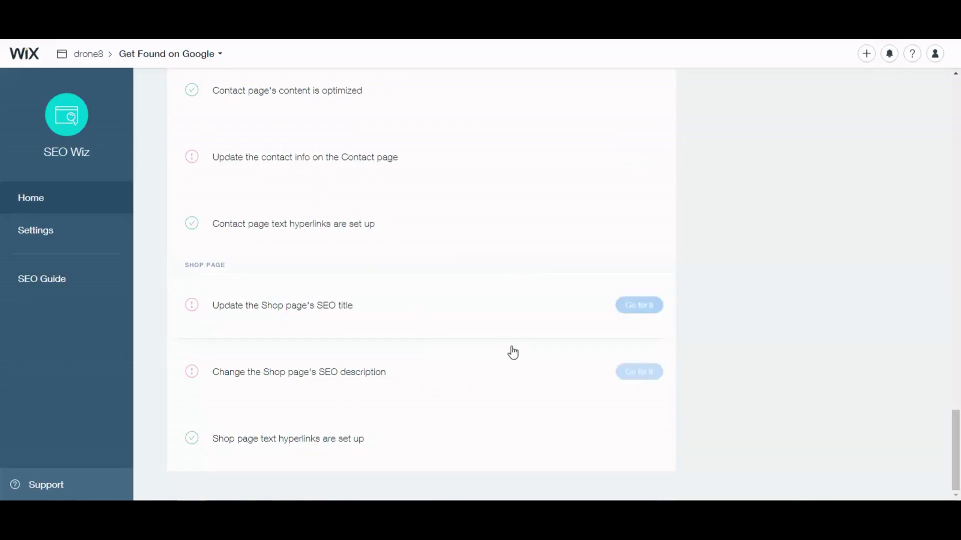
scroll(720, 375, "up", 14)
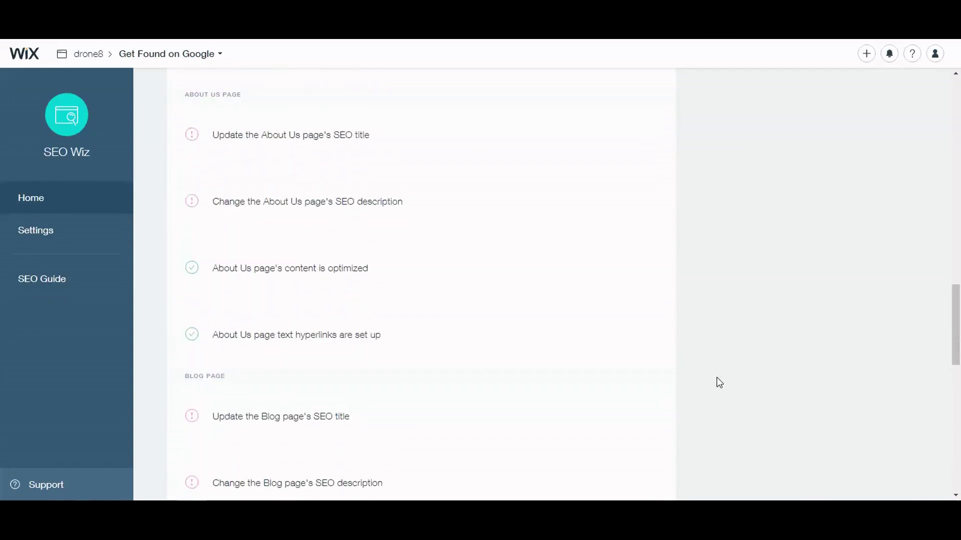
scroll(717, 377, "up", 20)
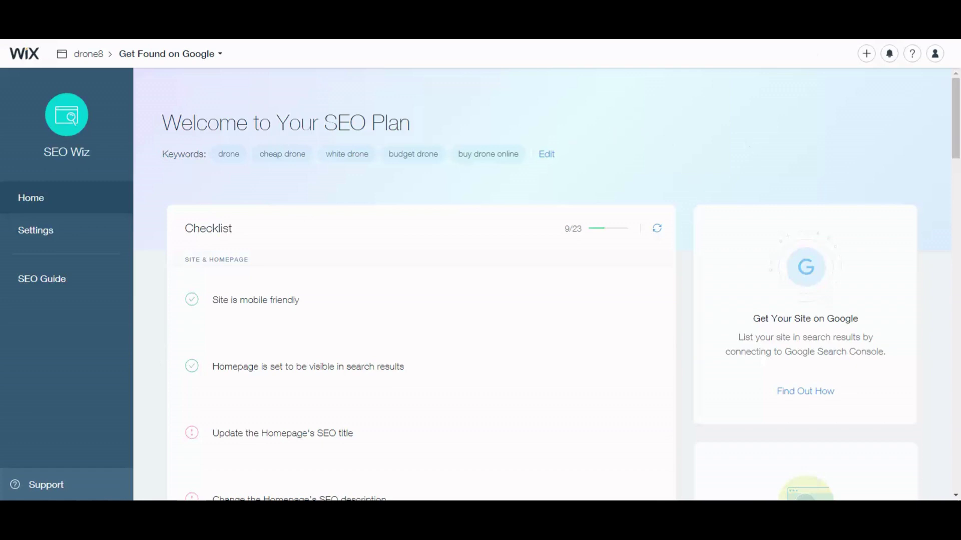
Scroll the SEO checklist down to the Contact page tasks, then reach the editor showing the drone8 homepage.
scroll(542, 285, "down", 1)
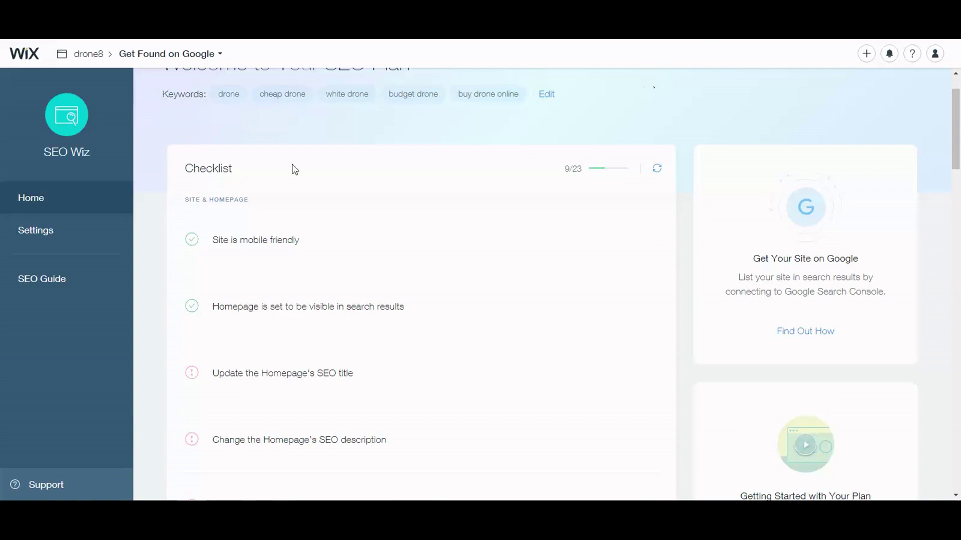
scroll(159, 210, "down", 8)
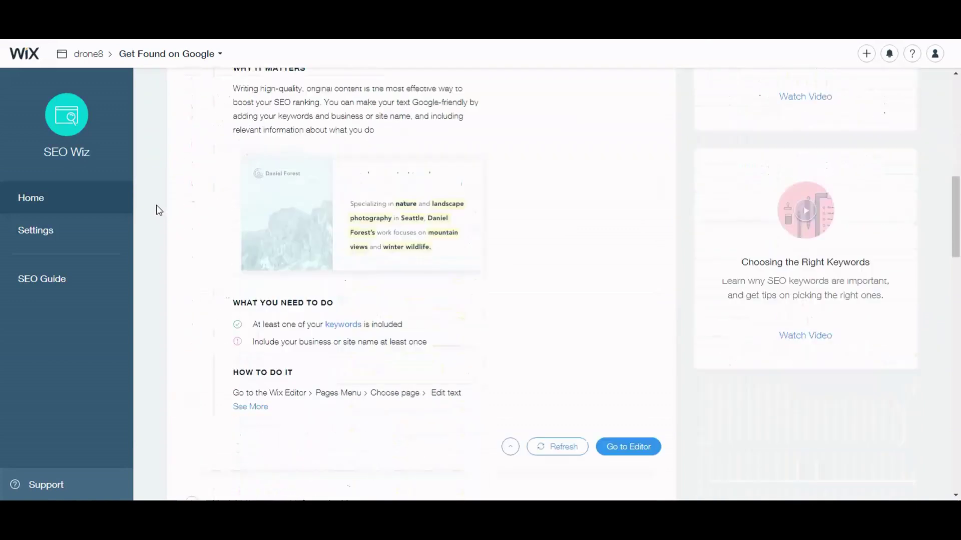
scroll(159, 209, "down", 8)
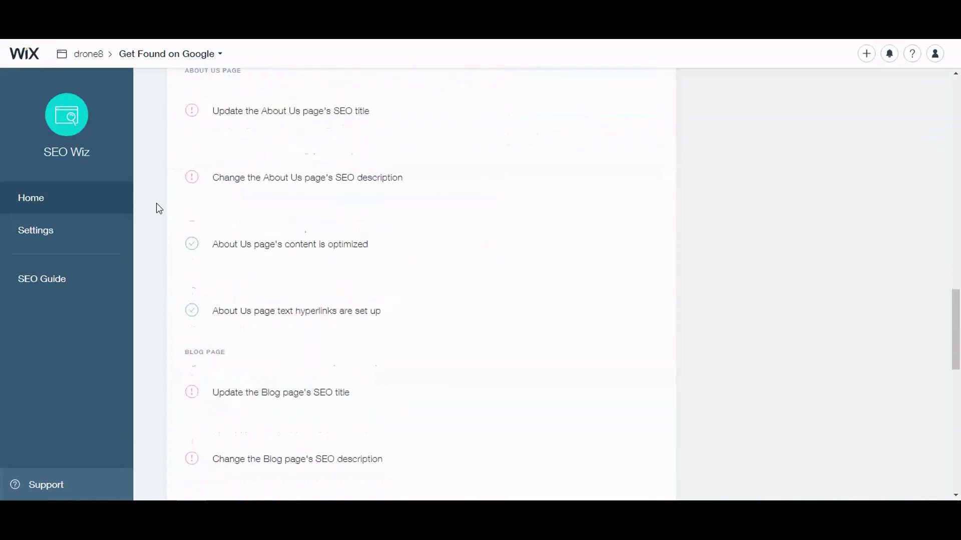
scroll(308, 215, "down", 10)
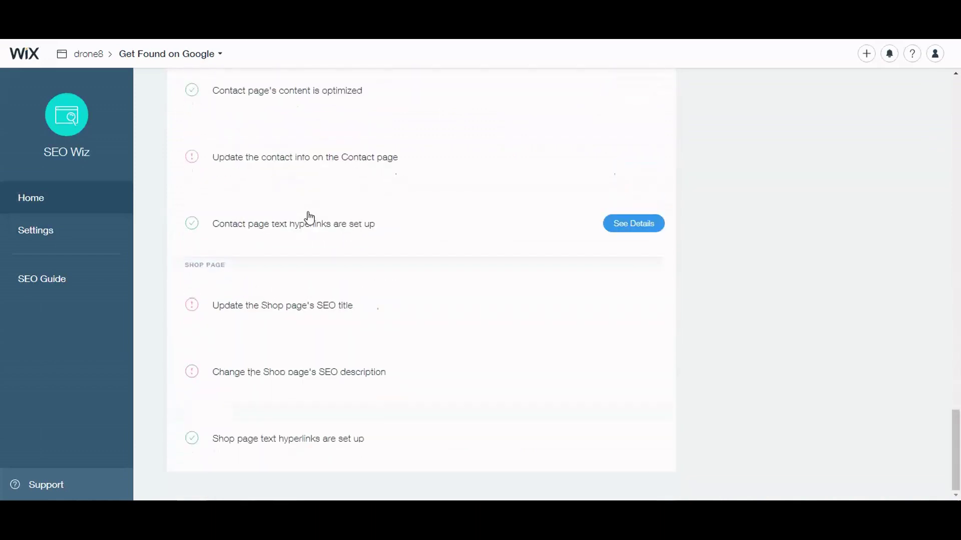
left_click_drag(956, 415, 959, 82)
left_click_drag(959, 120, 889, 355)
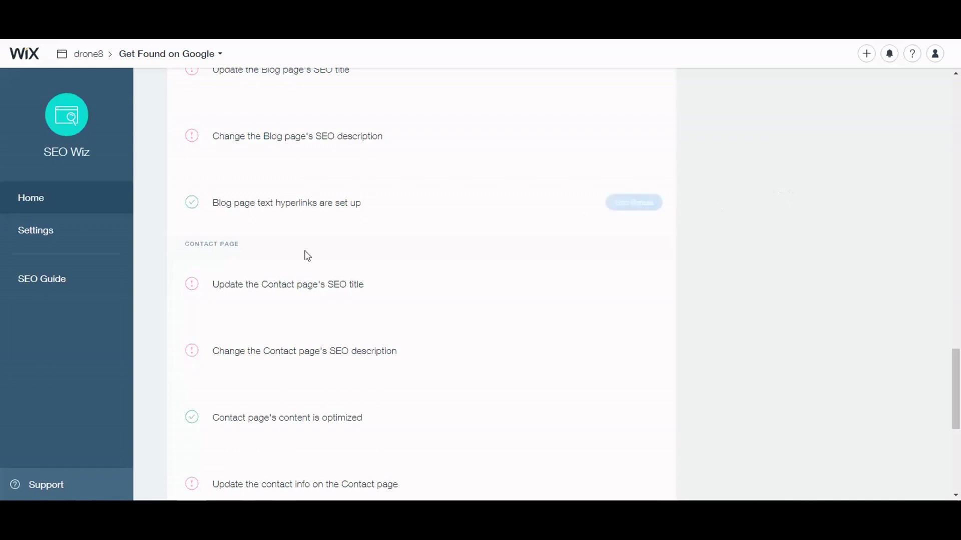
scroll(473, 235, "down", 5)
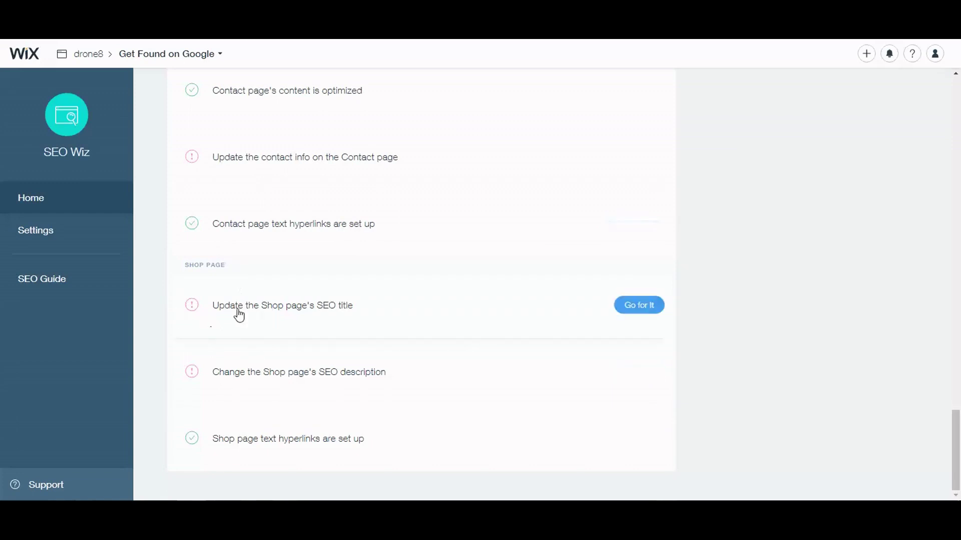
scroll(350, 295, "up", 5)
scroll(298, 290, "up", 2)
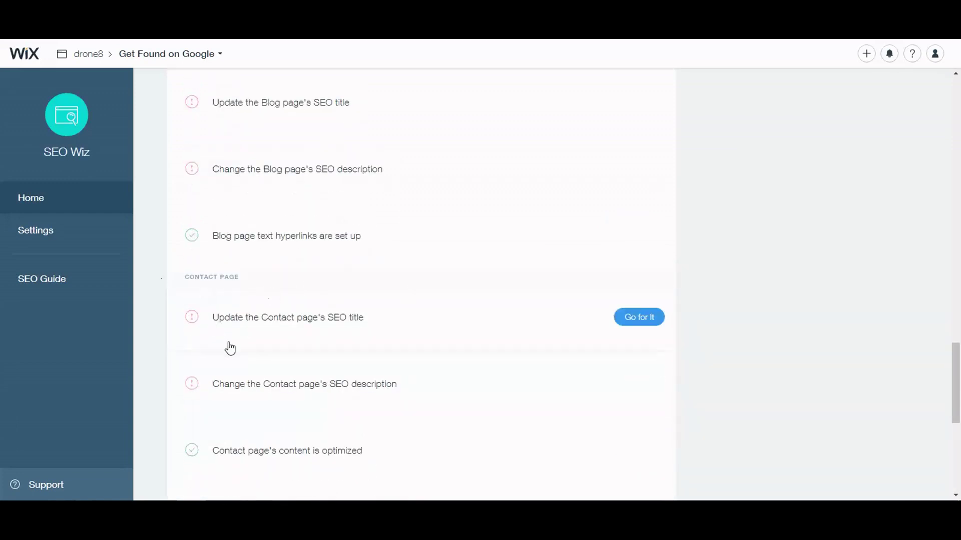
scroll(227, 346, "down", 2)
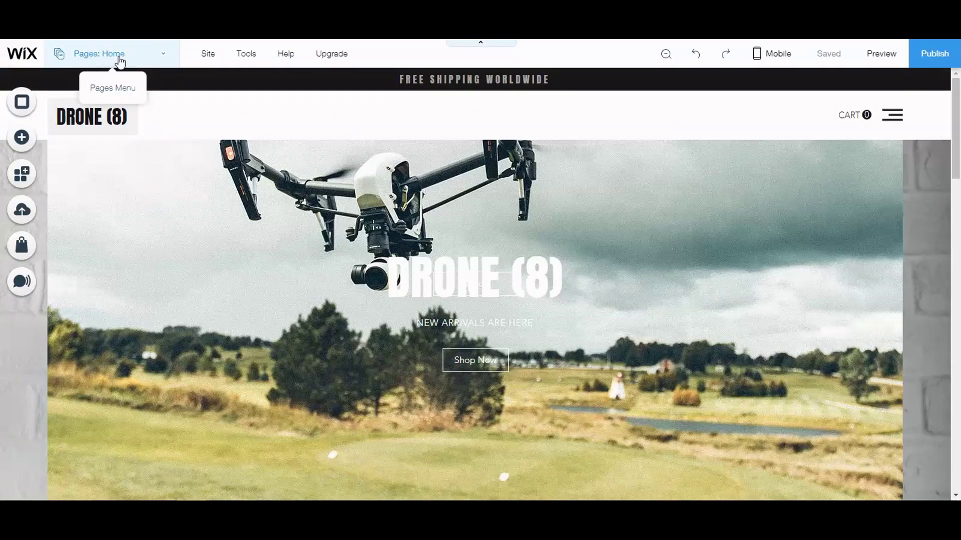
Open the Page SEO settings for the Contact page from the Pages list.
left_click(155, 55)
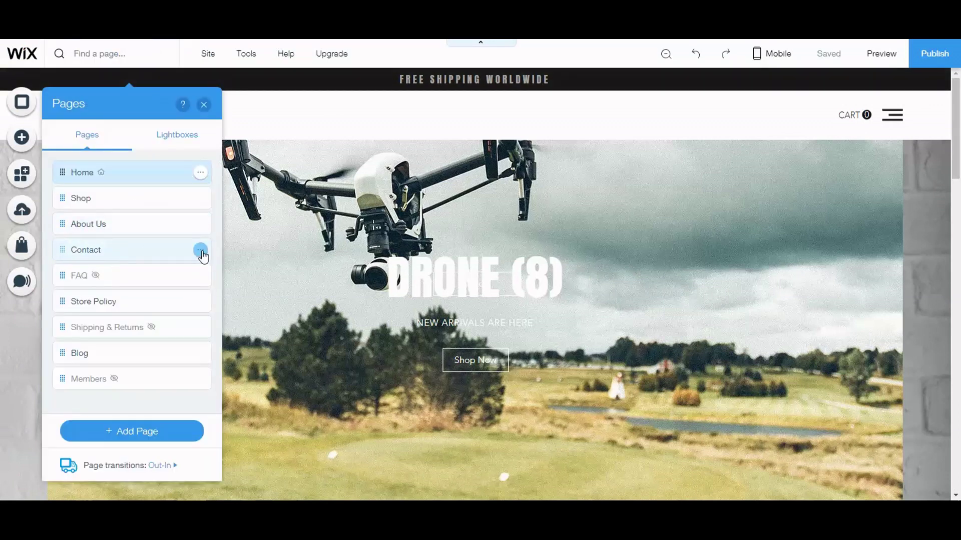
left_click(201, 250)
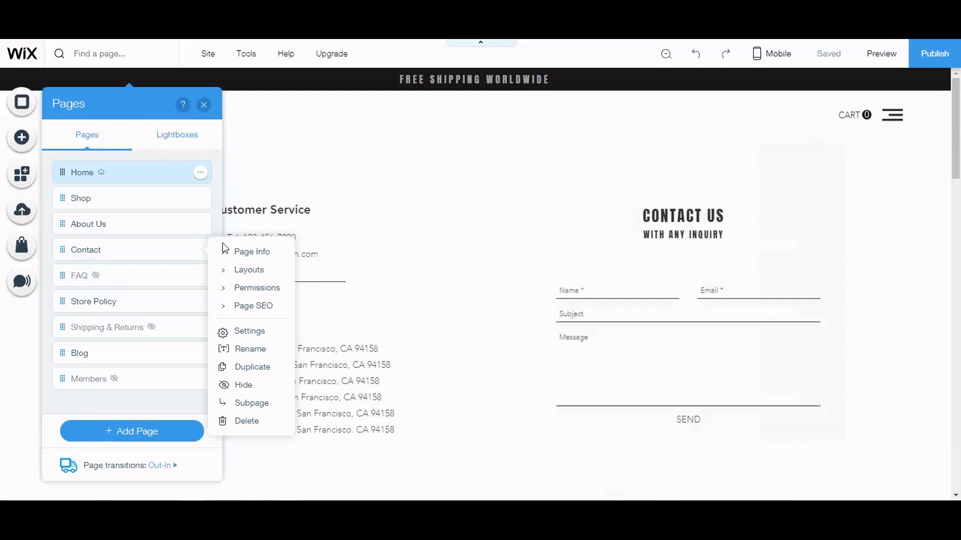
left_click(256, 307)
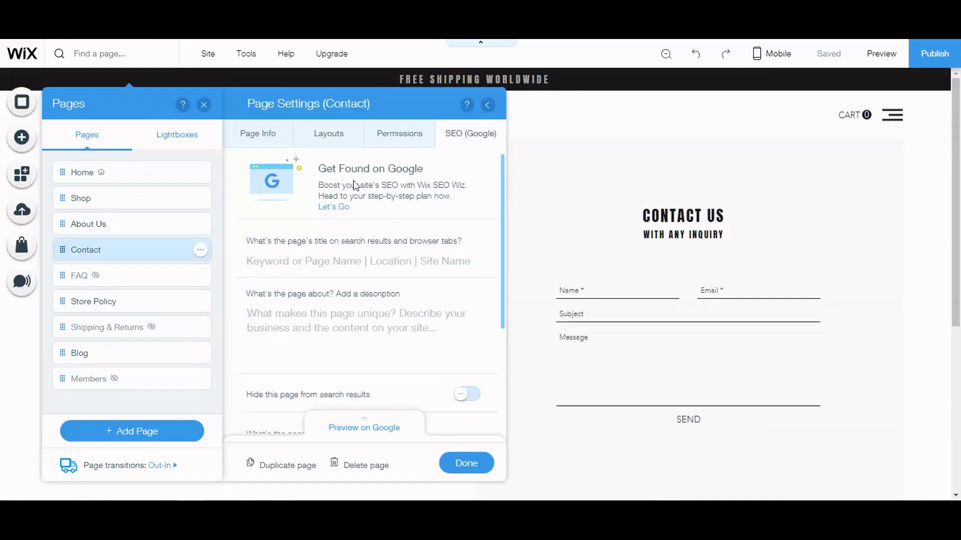
Review the Contact page's SEO title, description and Google preview, then collapse the preview and close the settings.
scroll(392, 258, "down", 2)
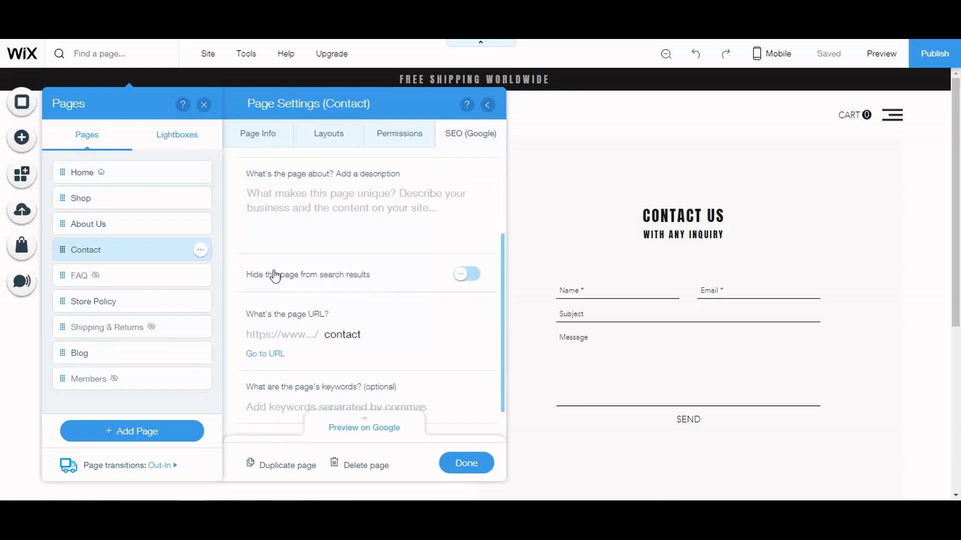
scroll(330, 295, "up", 1)
scroll(320, 363, "down", 1)
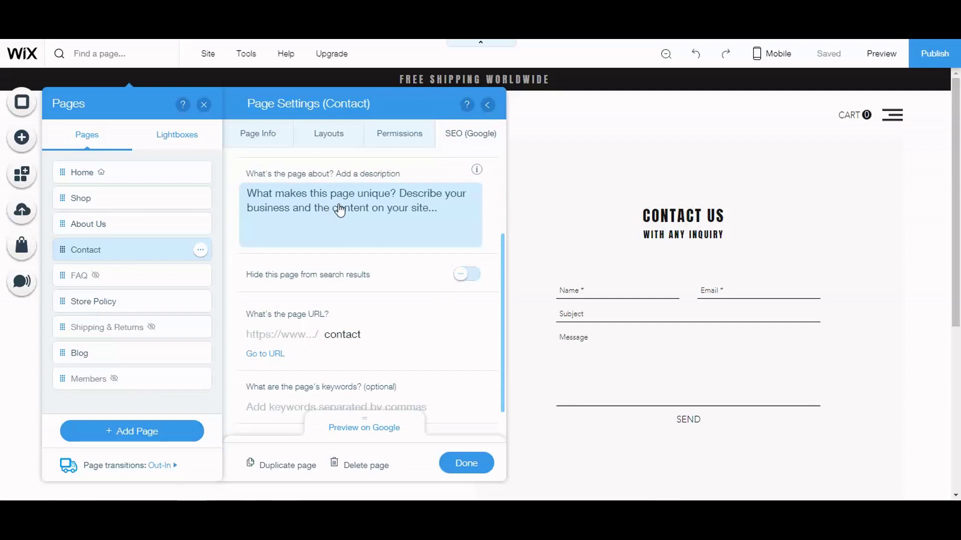
scroll(399, 328, "down", 1)
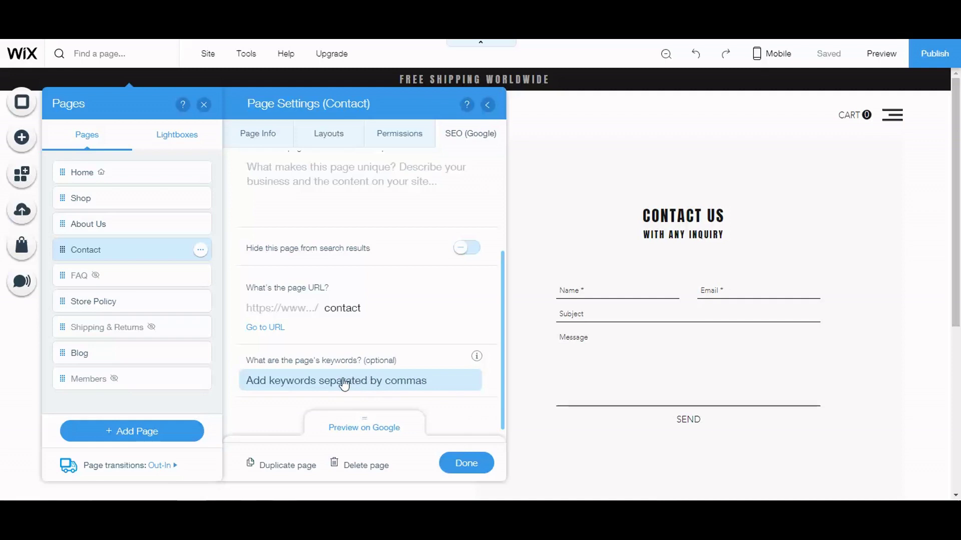
scroll(326, 365, "up", 3)
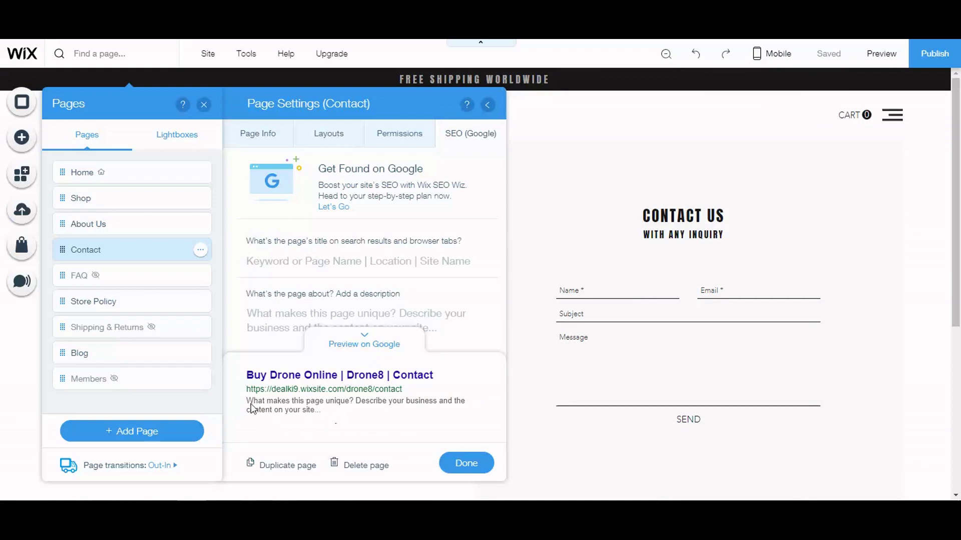
left_click(363, 341)
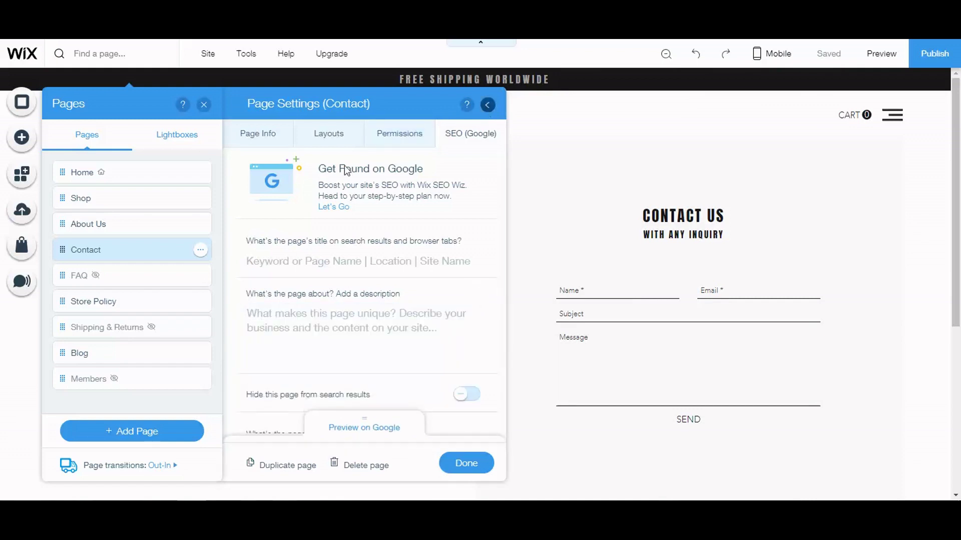
left_click(486, 107)
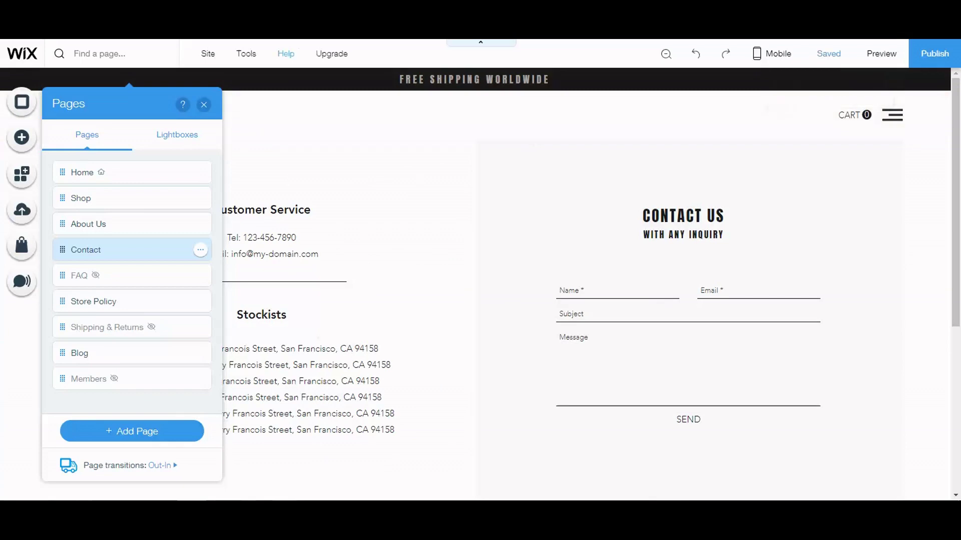
Close the Pages panel so the Contact page is fully visible in the editor.
left_click(204, 104)
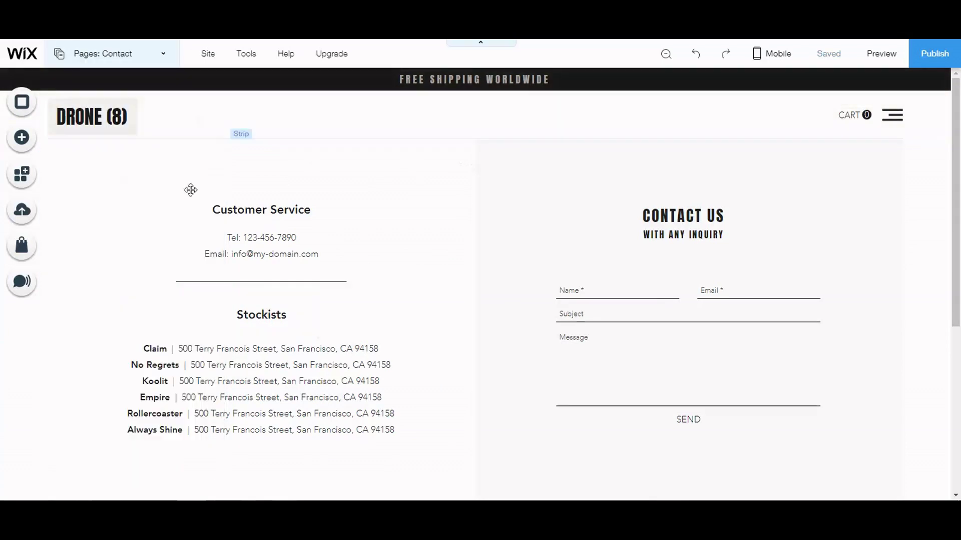